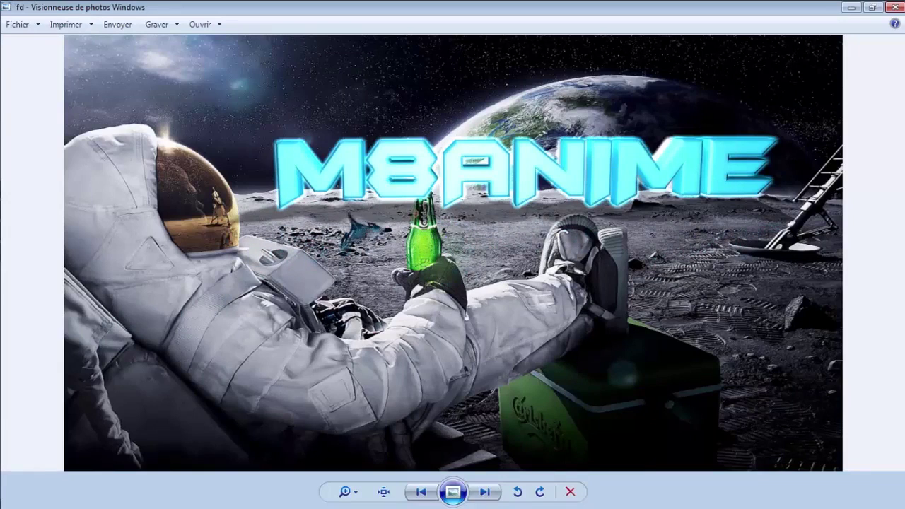
Compare the finished fd image with the original moon-space-astronaut-astronaut-earth-beer-carlsberg wallpaper.
left_click(852, 8)
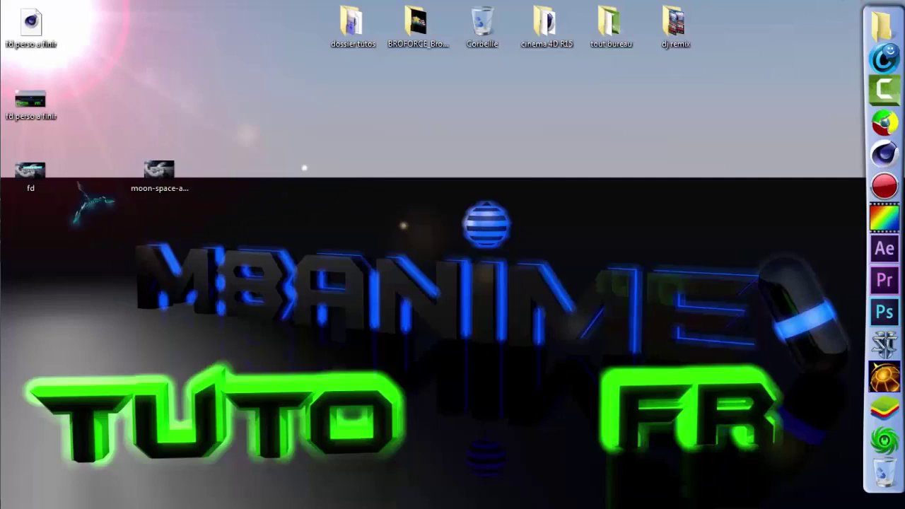
double_click(159, 174)
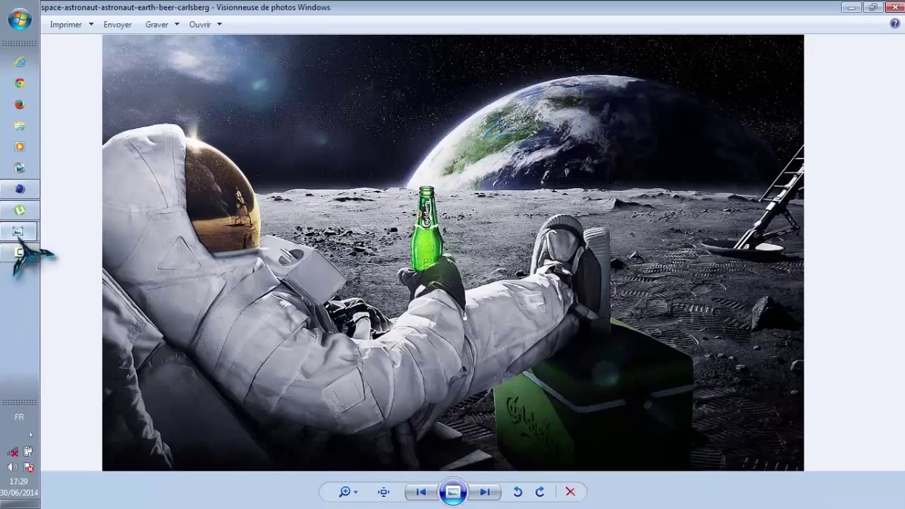
mouse_move(19, 233)
left_click(84, 223)
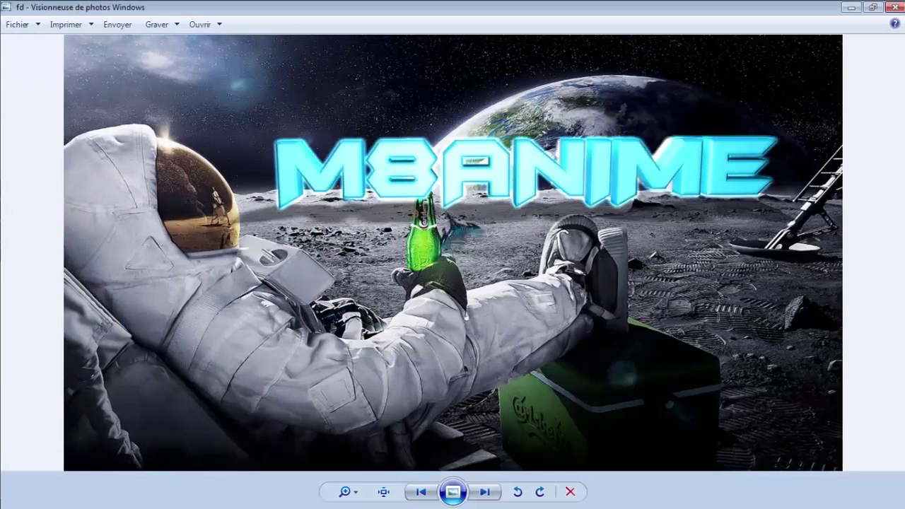
mouse_move(15, 233)
left_click(140, 241)
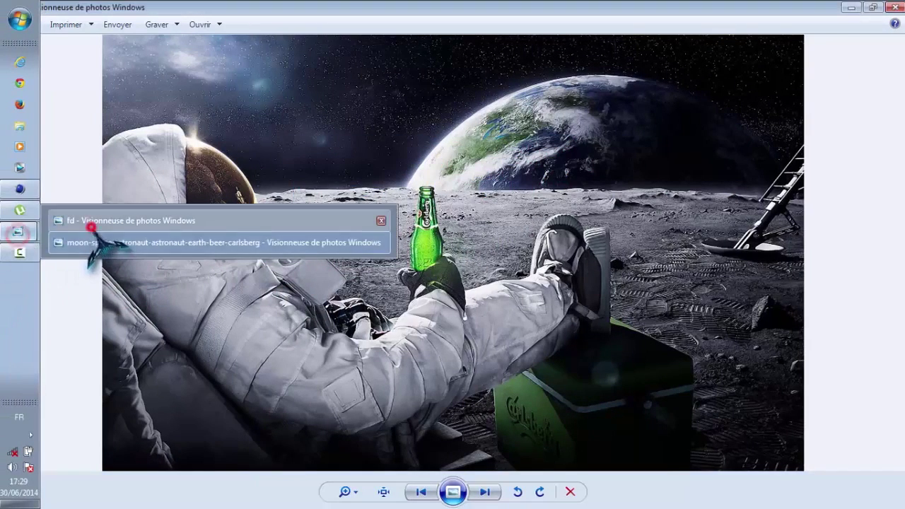
left_click(91, 223)
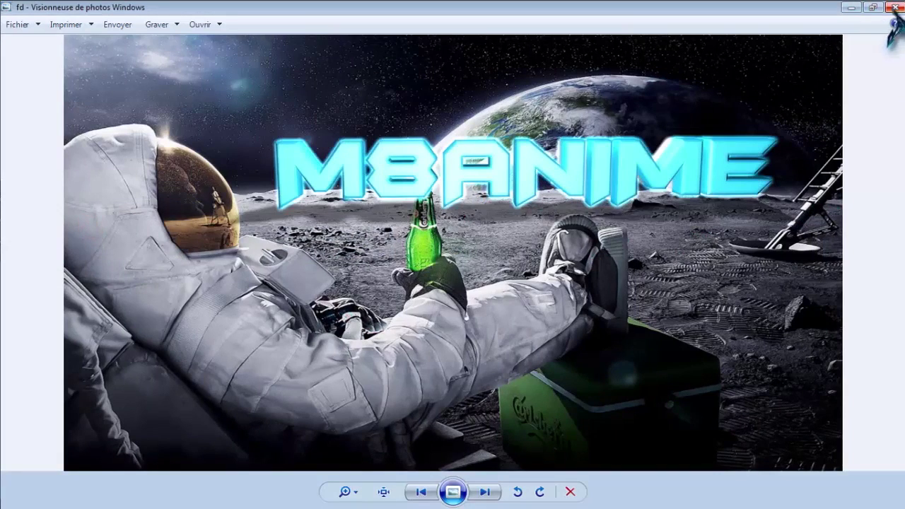
left_click(856, 8)
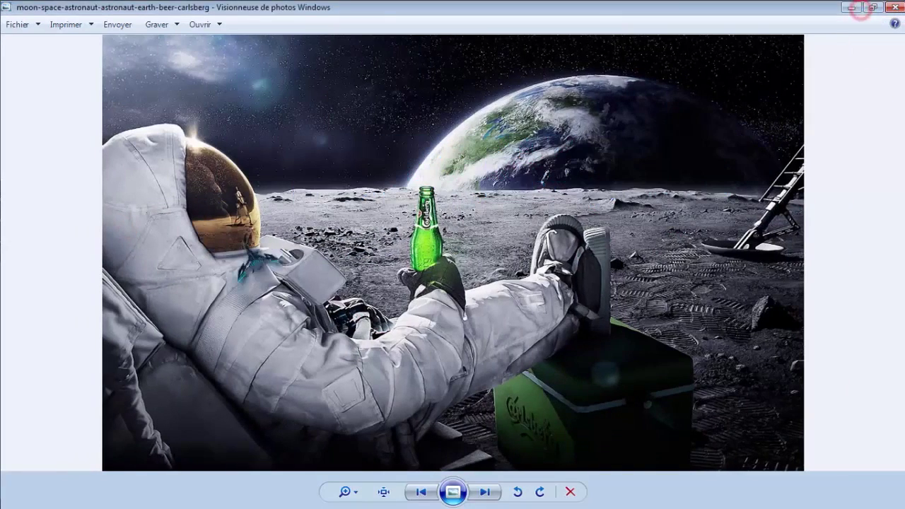
left_click(895, 7)
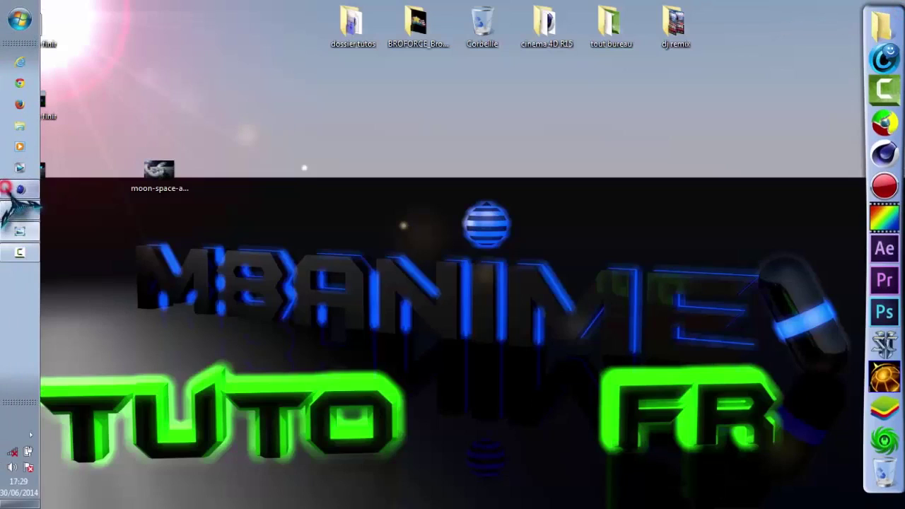
Switch to CINEMA 4D and set the render output size to 1920 x 1080 pixels.
left_click(20, 189)
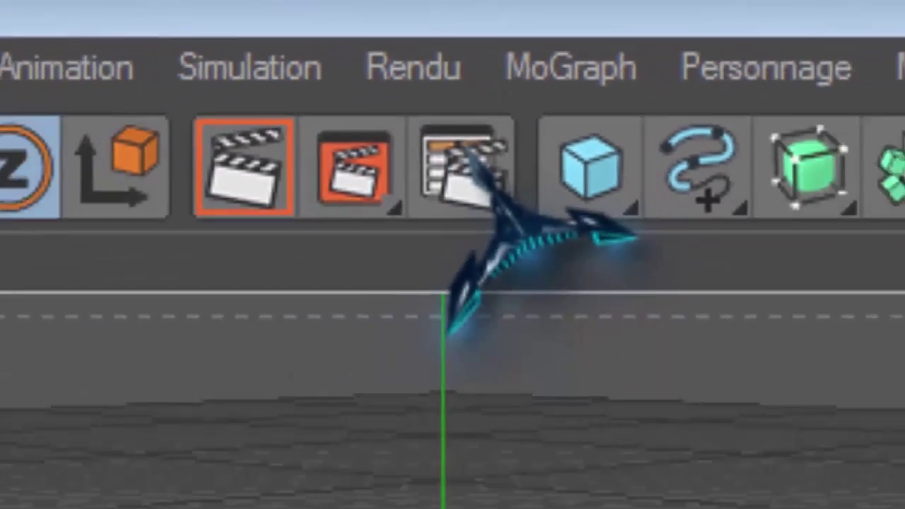
left_click(495, 325)
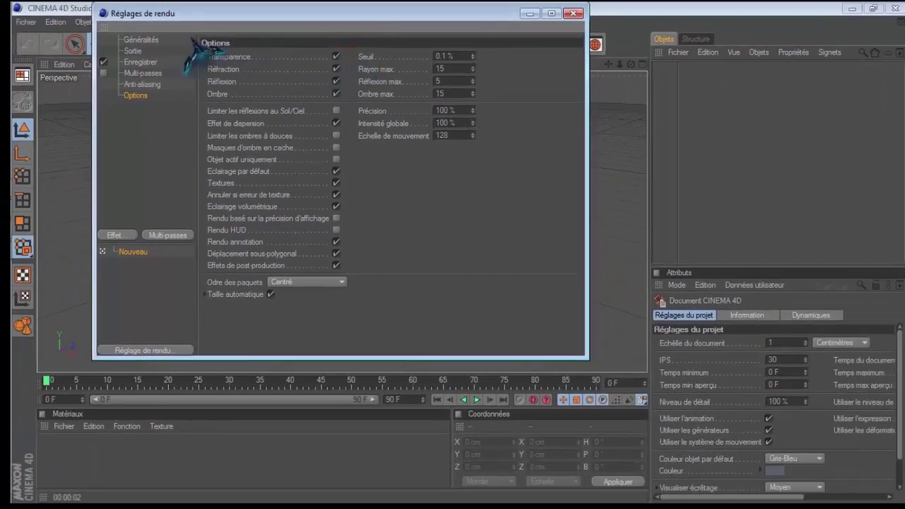
left_click(145, 38)
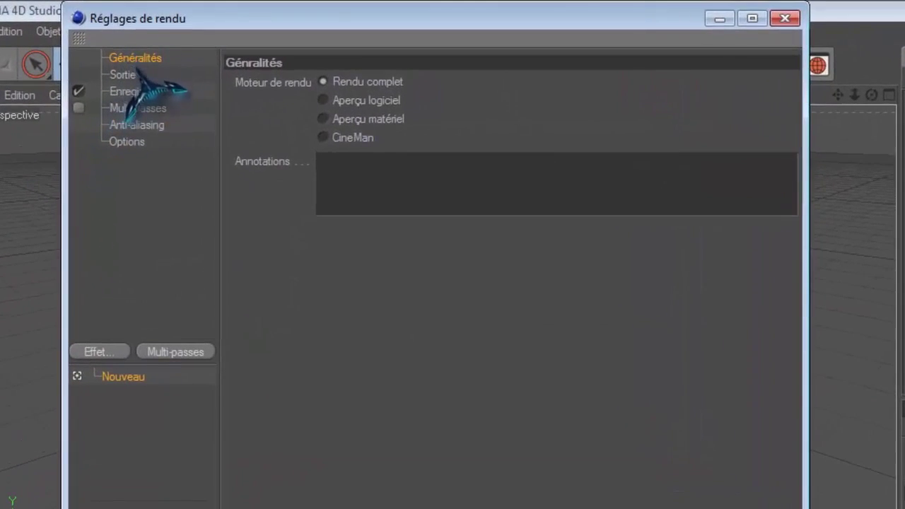
left_click(125, 73)
left_click(444, 103)
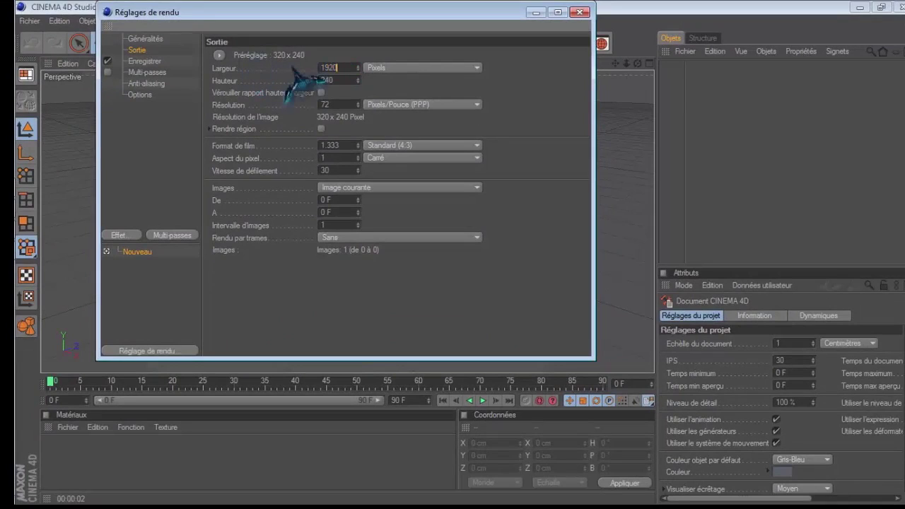
left_click(341, 80)
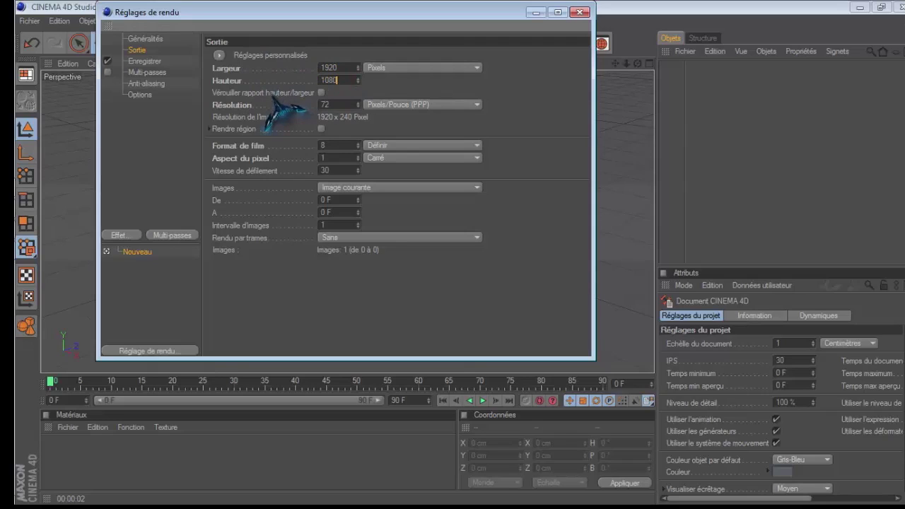
Set the render save path to a file named fd tuto on the desktop (Bureau).
left_click(145, 61)
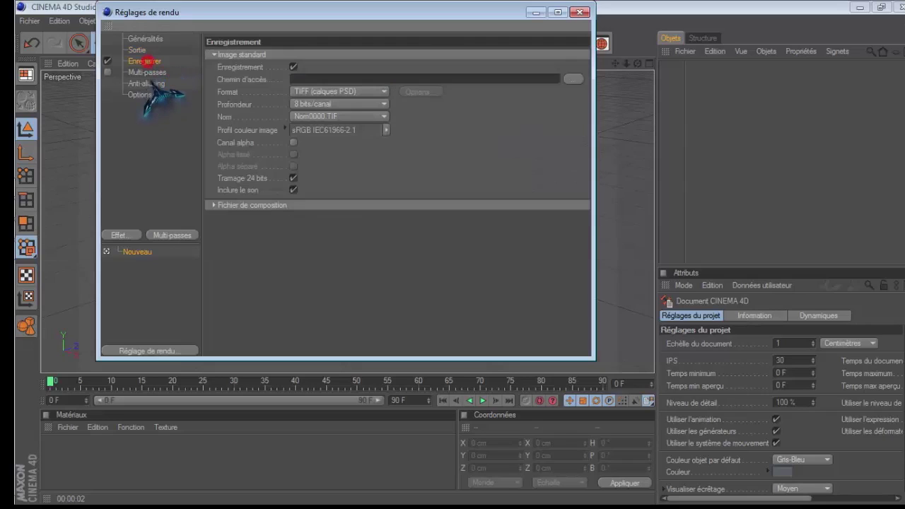
left_click(572, 78)
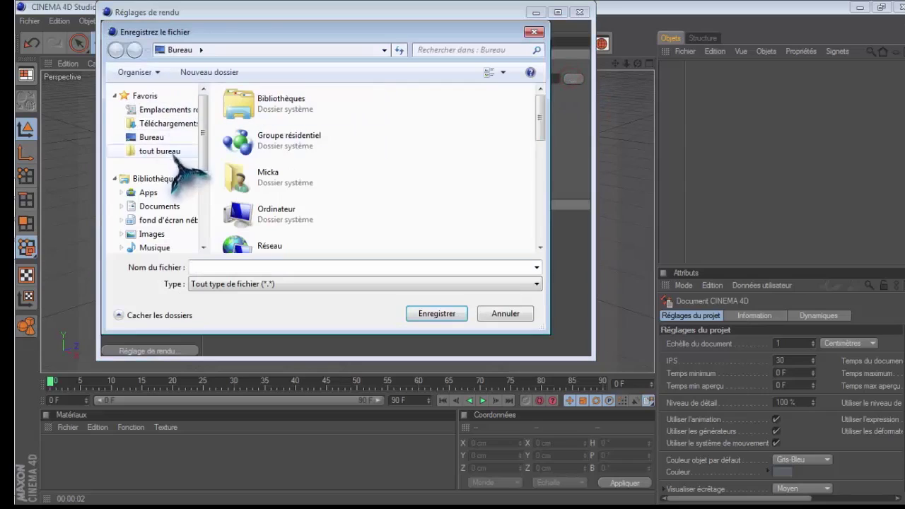
left_click(154, 137)
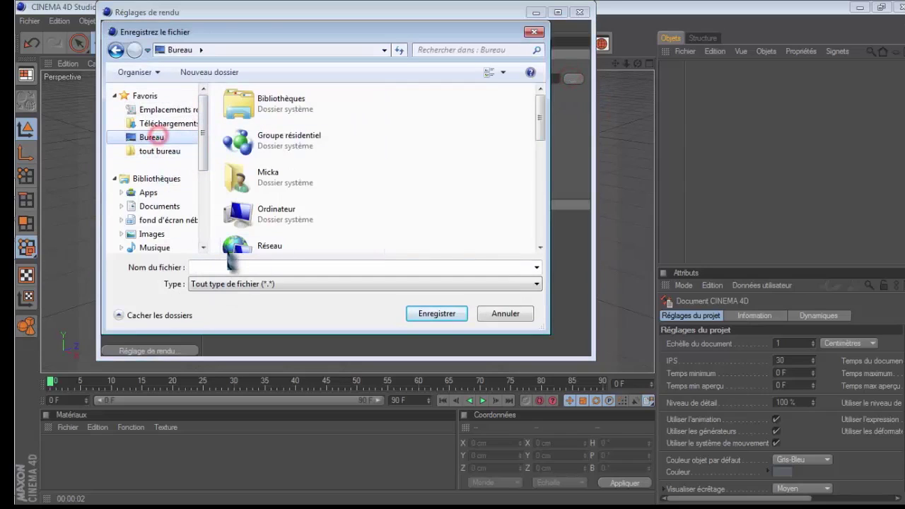
key("f")
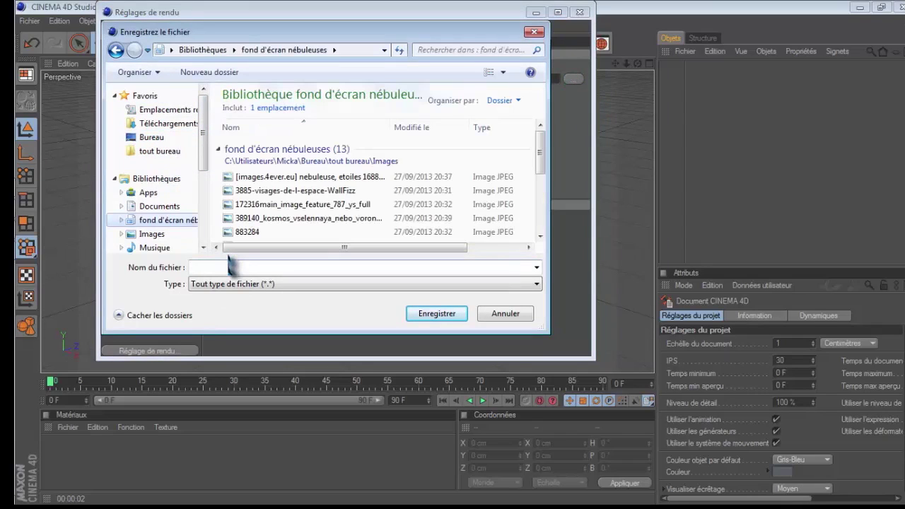
left_click(167, 138)
left_click(220, 266)
type("fd tuto")
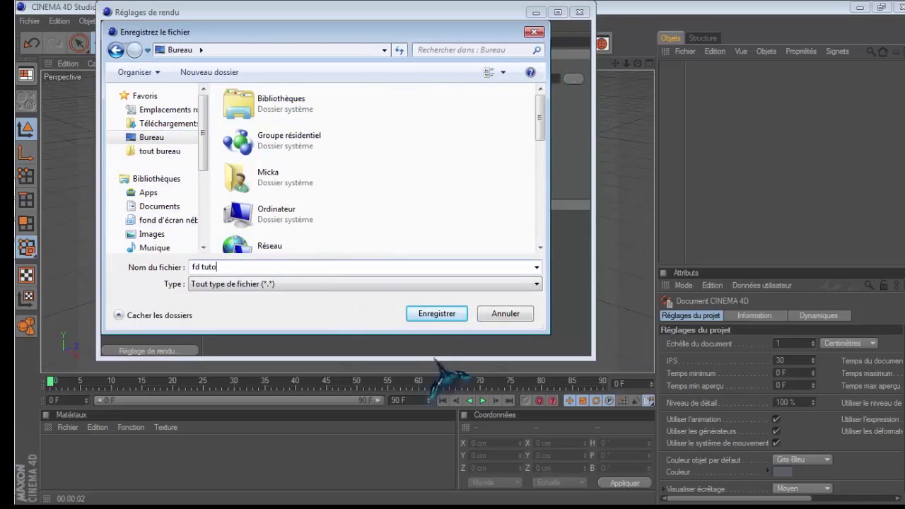
left_click(434, 311)
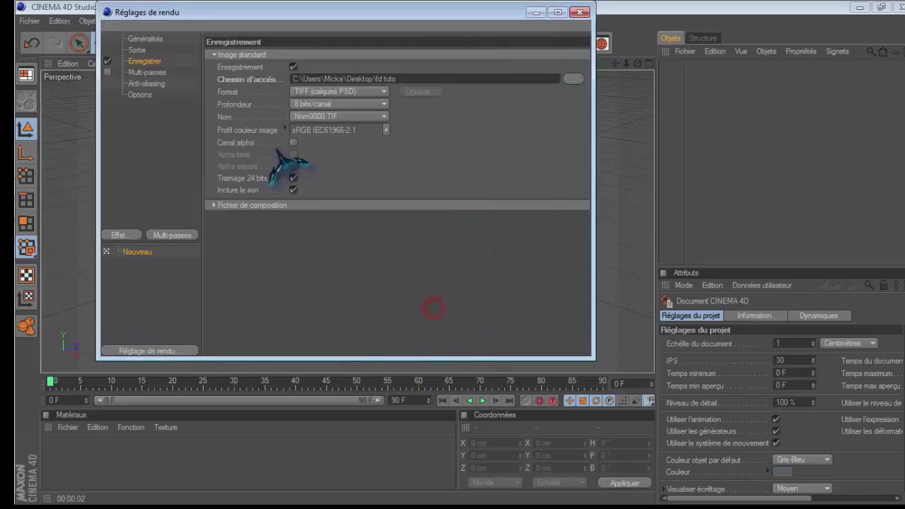
Set the saved render's image format to PNG, look over the remaining render settings and close them.
left_click(336, 91)
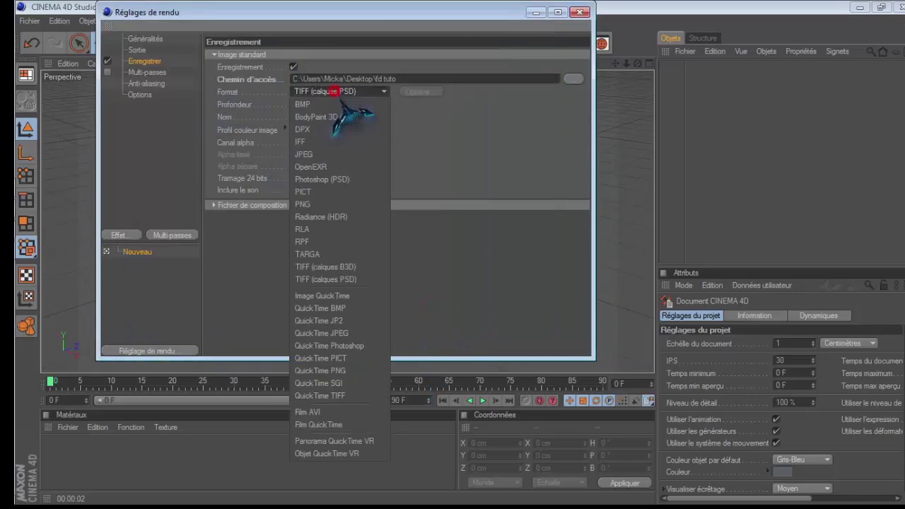
left_click(332, 204)
left_click(148, 74)
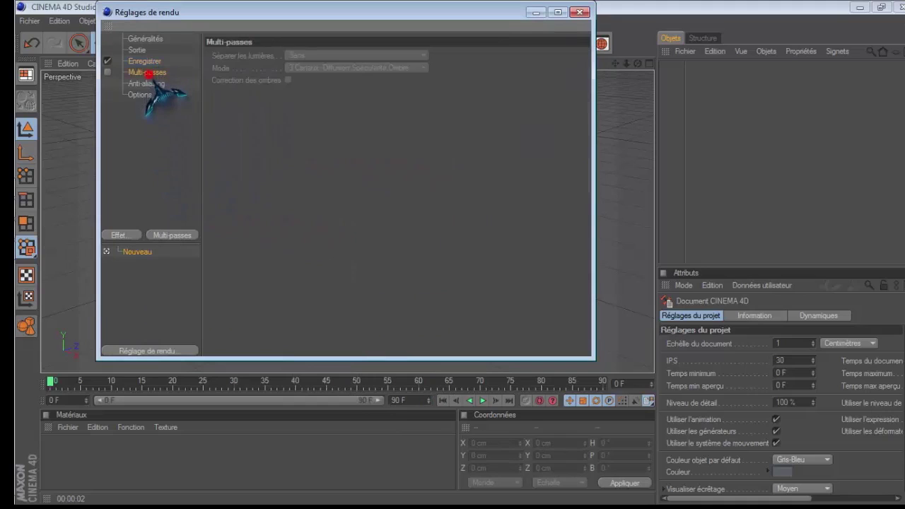
left_click(150, 83)
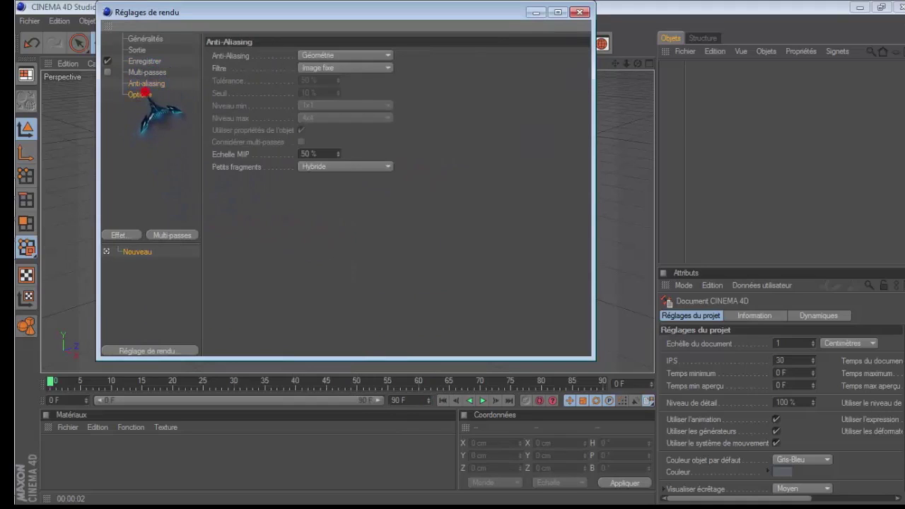
left_click(141, 95)
left_click(581, 13)
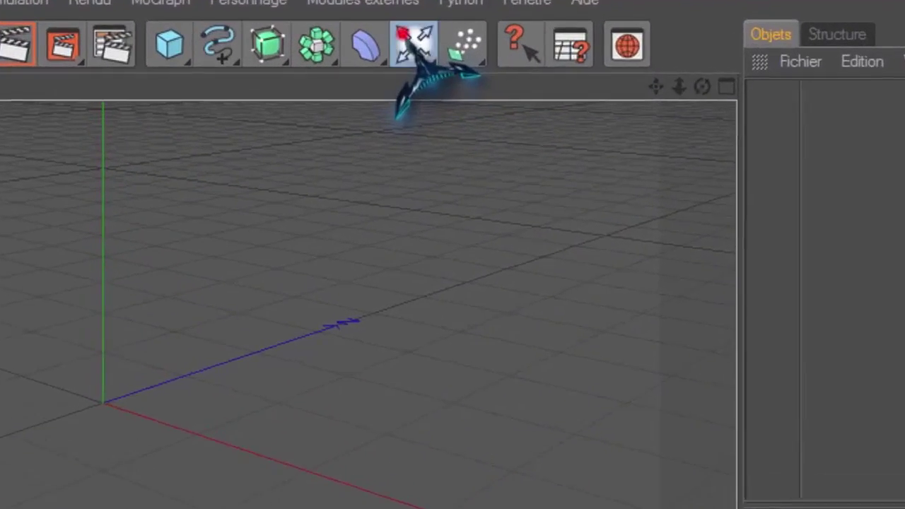
Add an Arrière plan (background) object to the scene and create a new material.
left_click(497, 44)
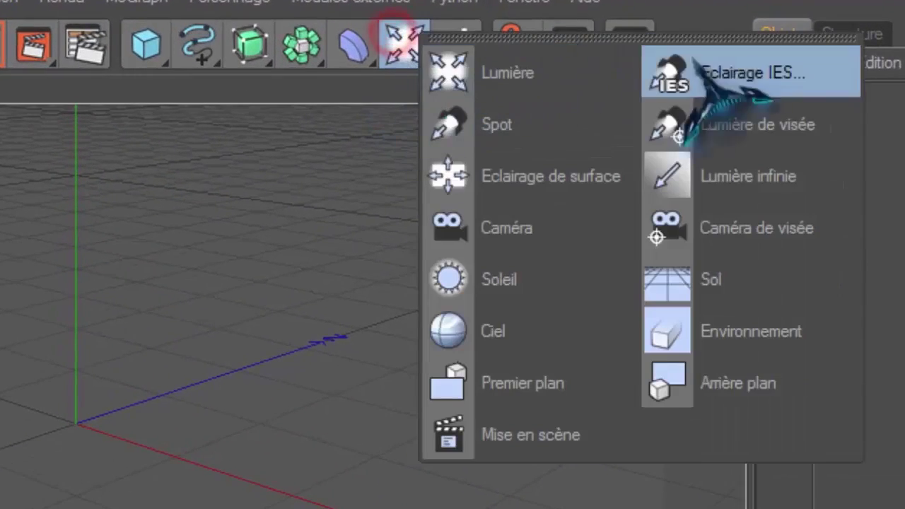
left_click(707, 383)
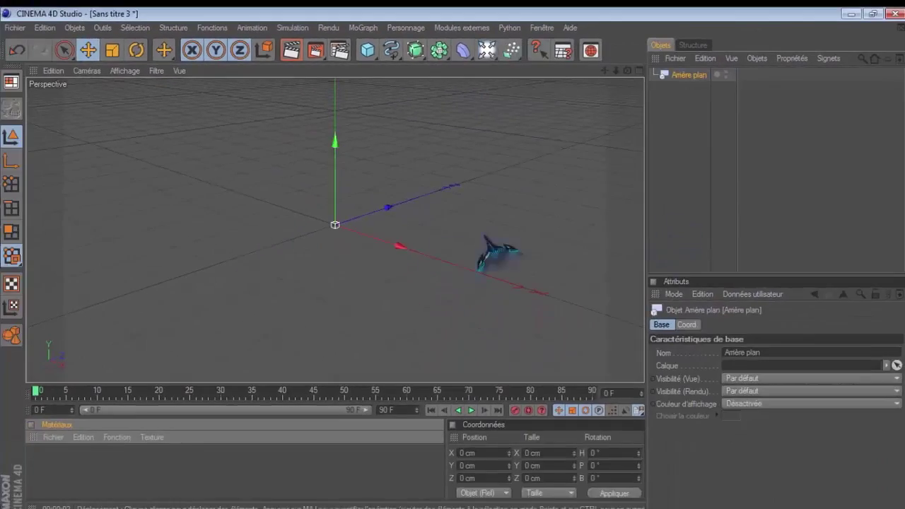
mouse_move(59, 408)
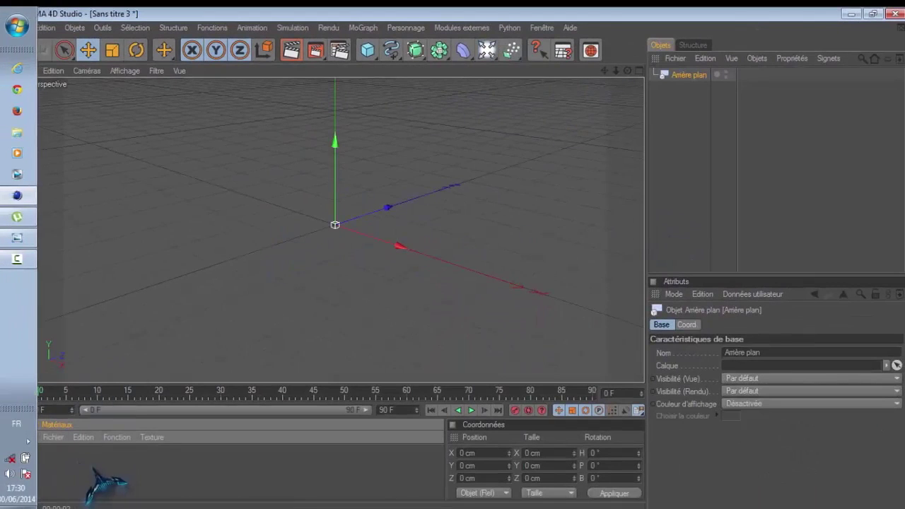
double_click(64, 464)
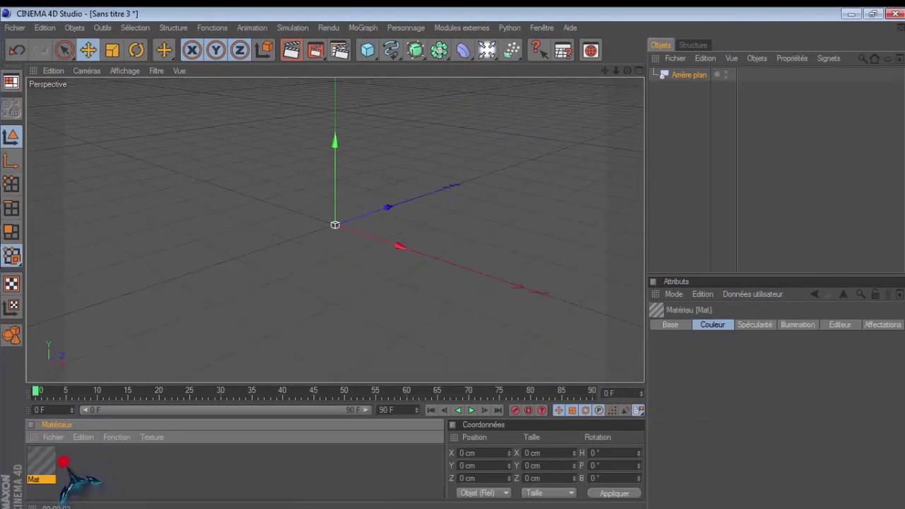
Load a document-folder copy of the moon-space-astronaut-astronaut-earth-beer-carlsberg image as the material's colour texture and assign the material to the background object.
double_click(39, 466)
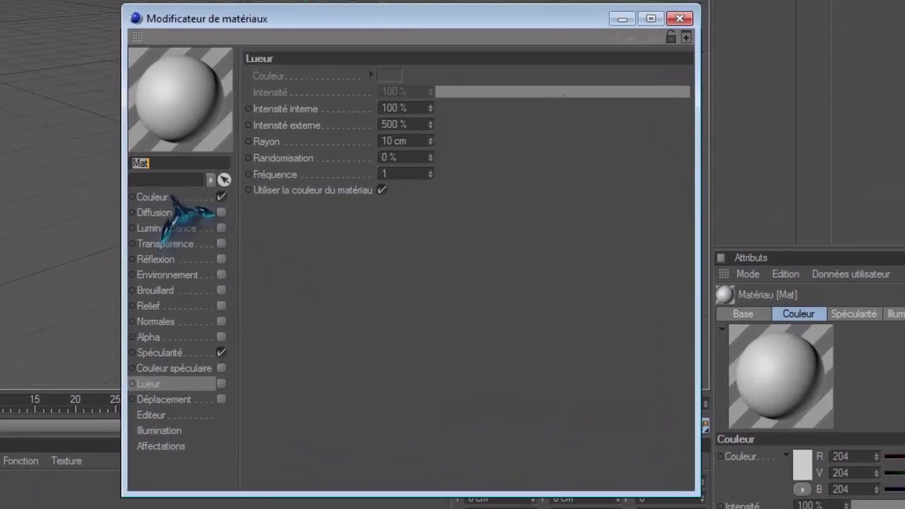
left_click(226, 236)
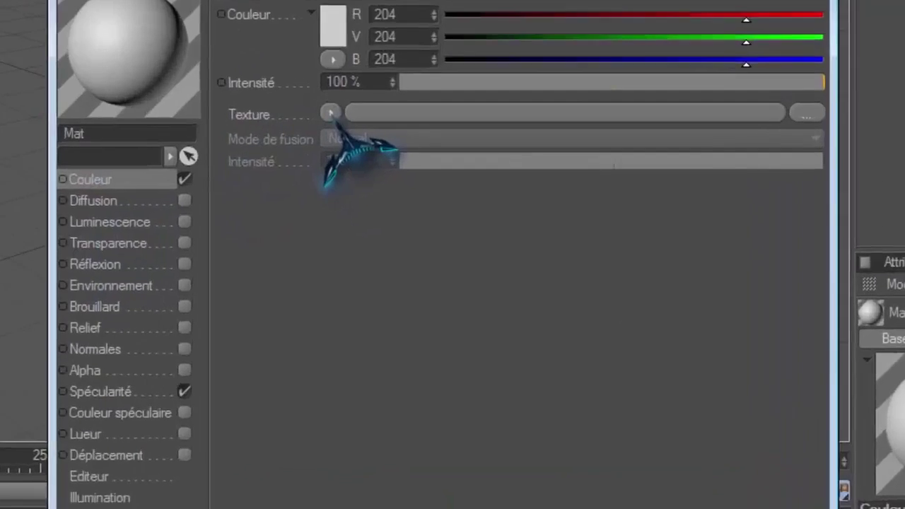
left_click(328, 148)
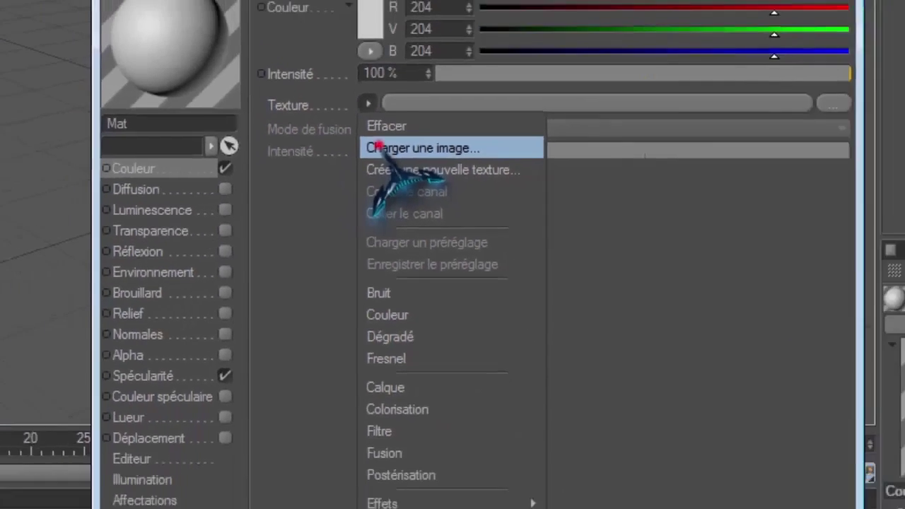
left_click(368, 94)
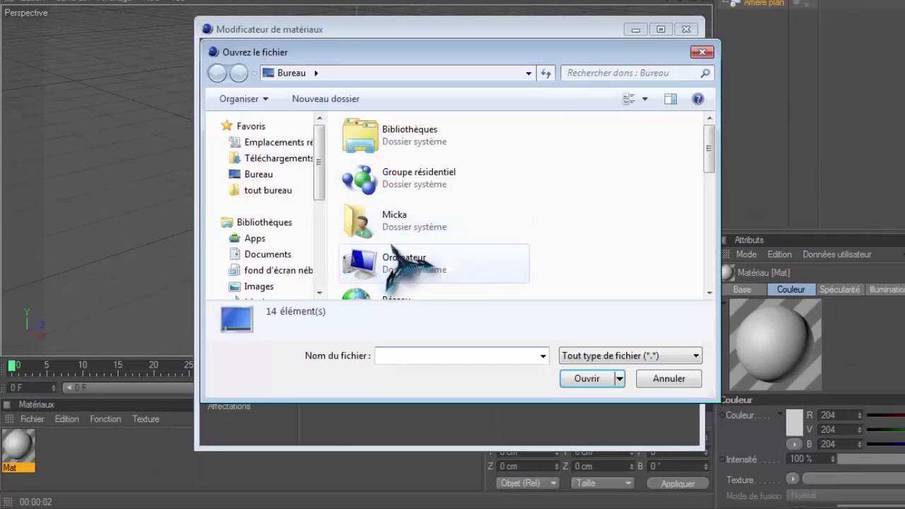
left_click(377, 145)
scroll(375, 183, "down", 5)
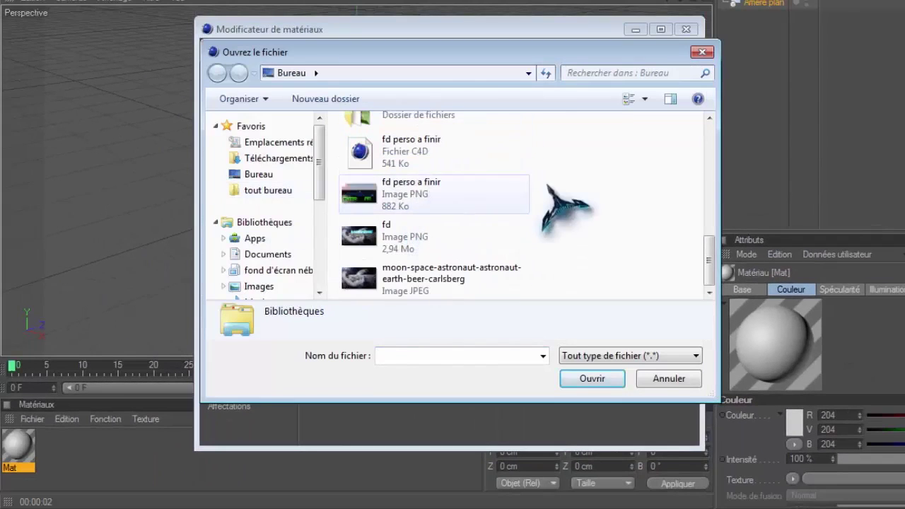
left_click(400, 285)
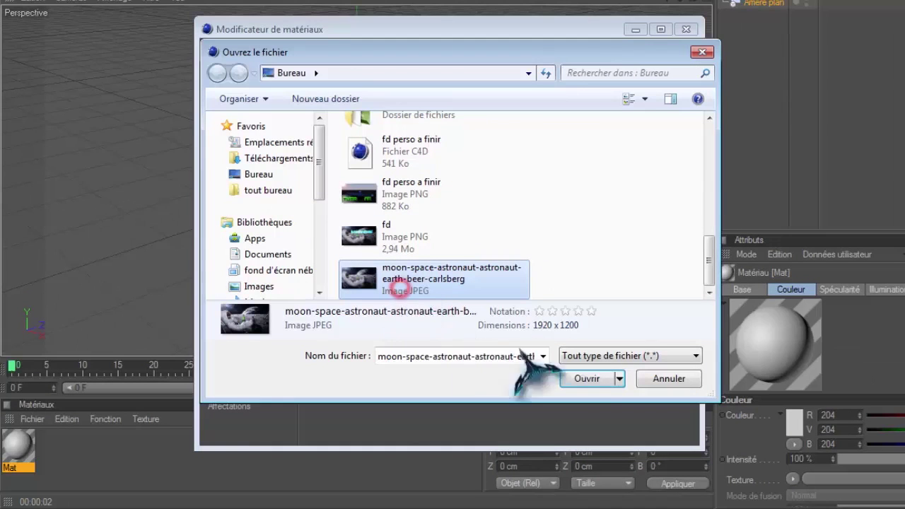
left_click(595, 379)
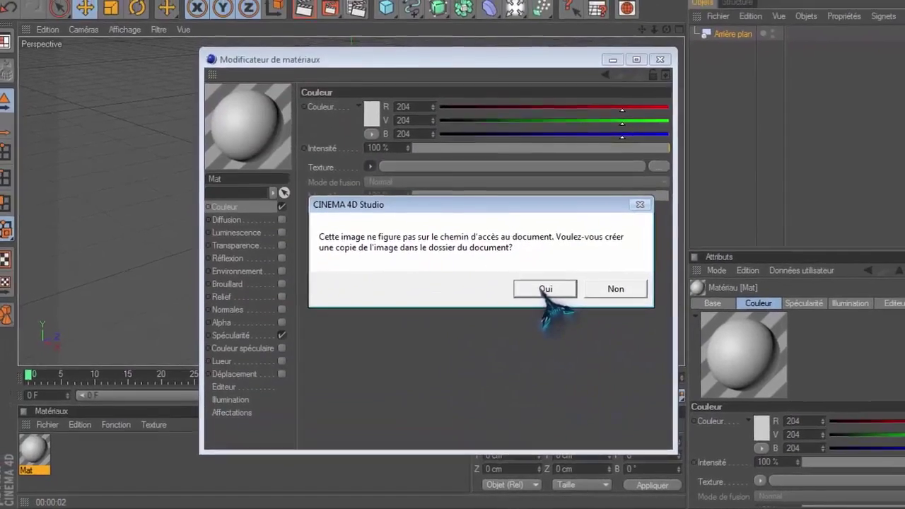
left_click(547, 287)
left_click(661, 57)
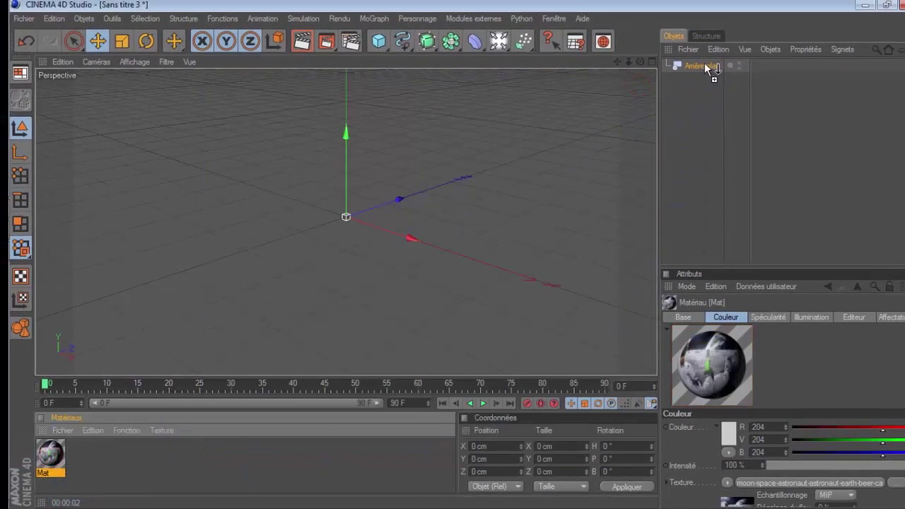
left_click_drag(708, 62, 710, 64)
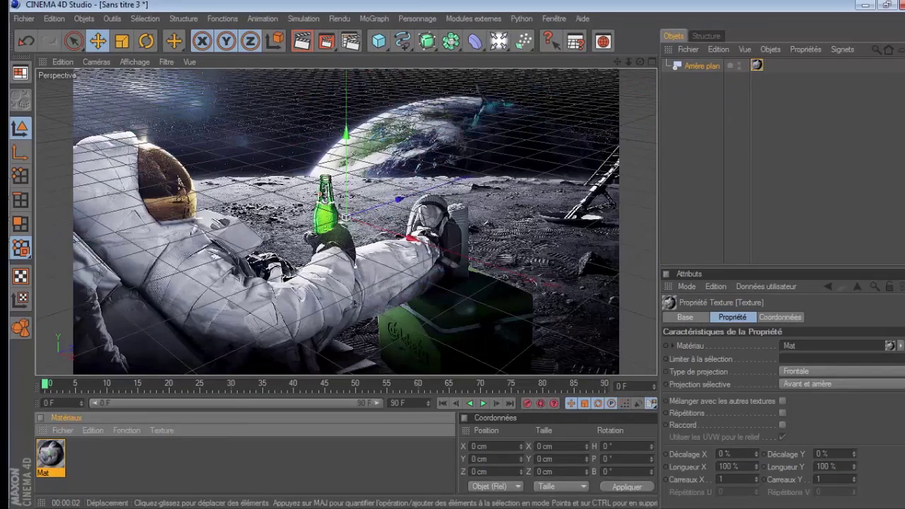
Add a MoText (Mo Texte) object to the scene and set its text to M8ANIME.
left_click(374, 18)
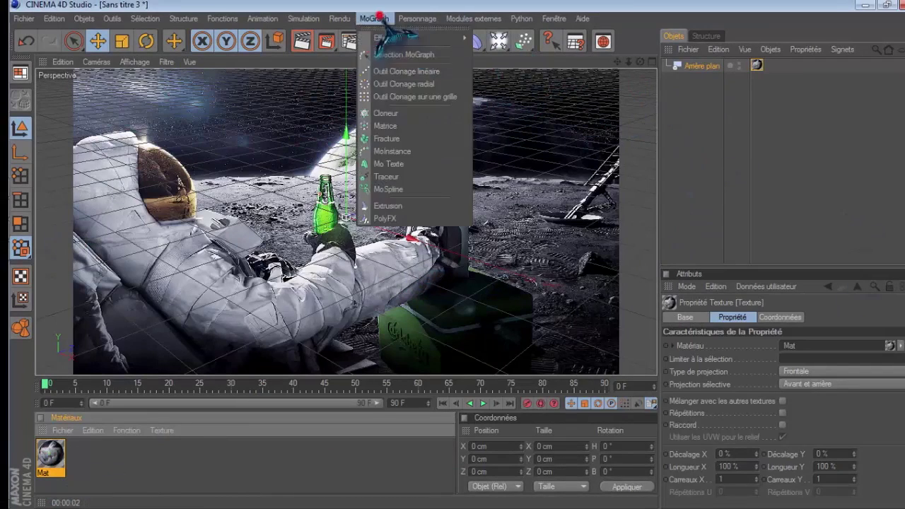
left_click(438, 162)
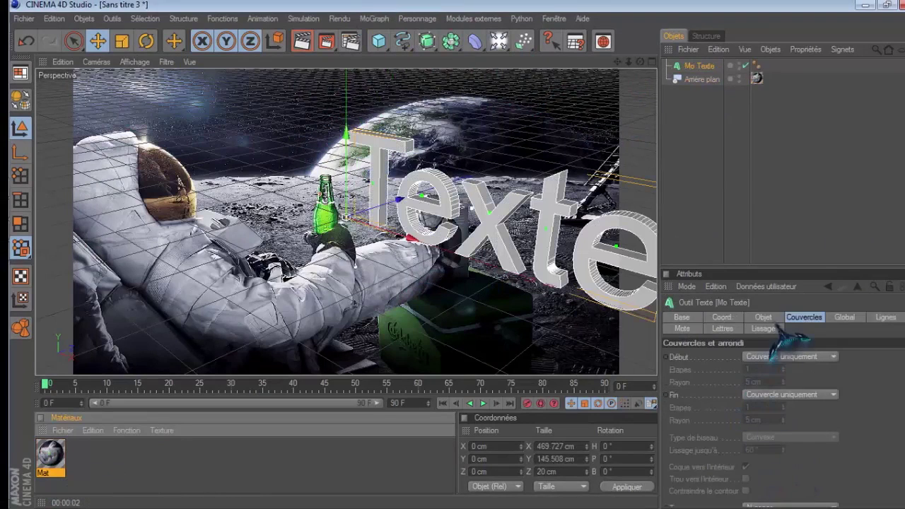
left_click(374, 19)
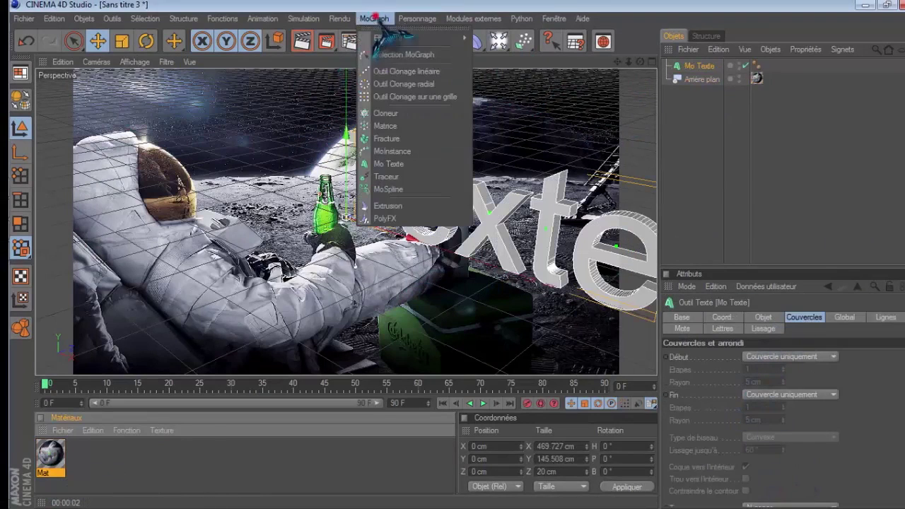
left_click(820, 243)
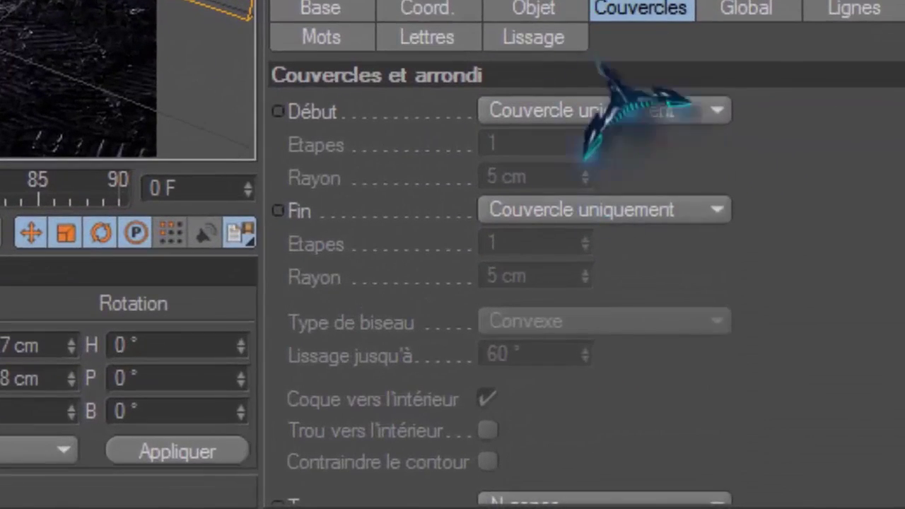
left_click(562, 11)
left_click(466, 208)
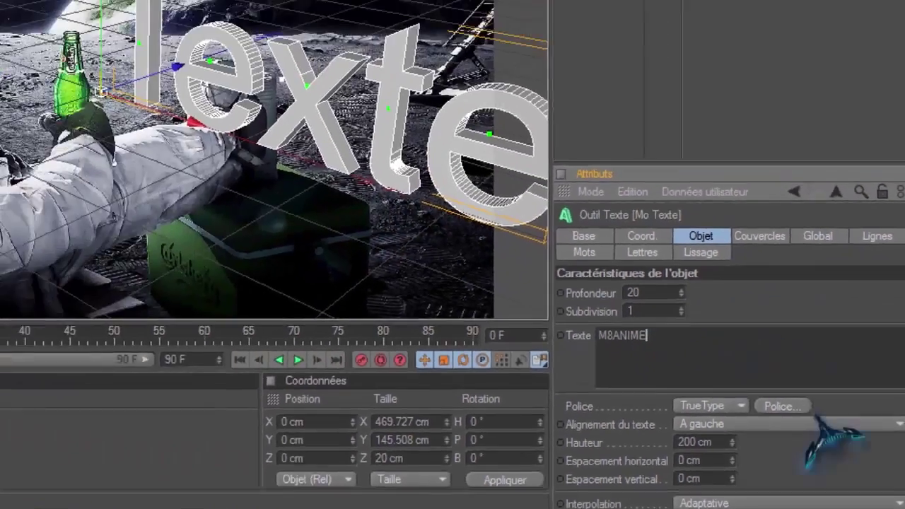
Open the text's font selection and view the finished fd image in the Windows photo viewer as a reference.
left_click(785, 407)
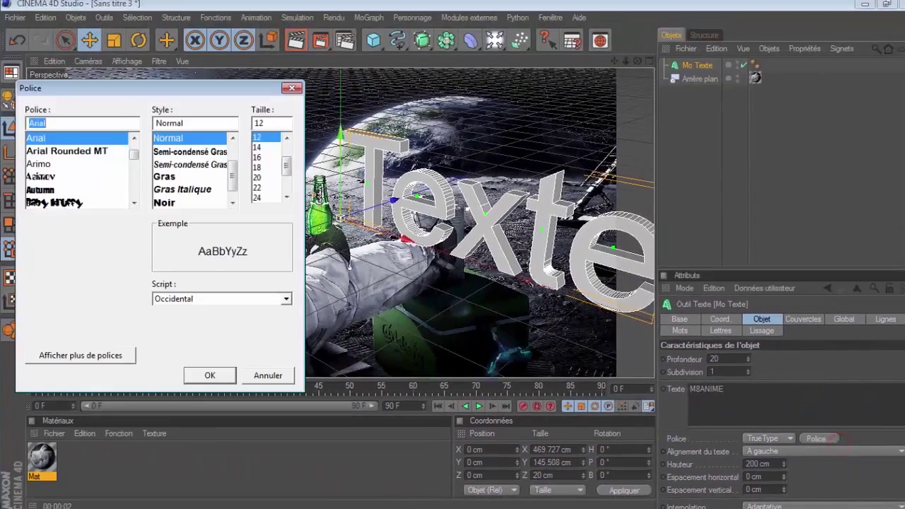
left_click(53, 164)
scroll(71, 194, "down", 3)
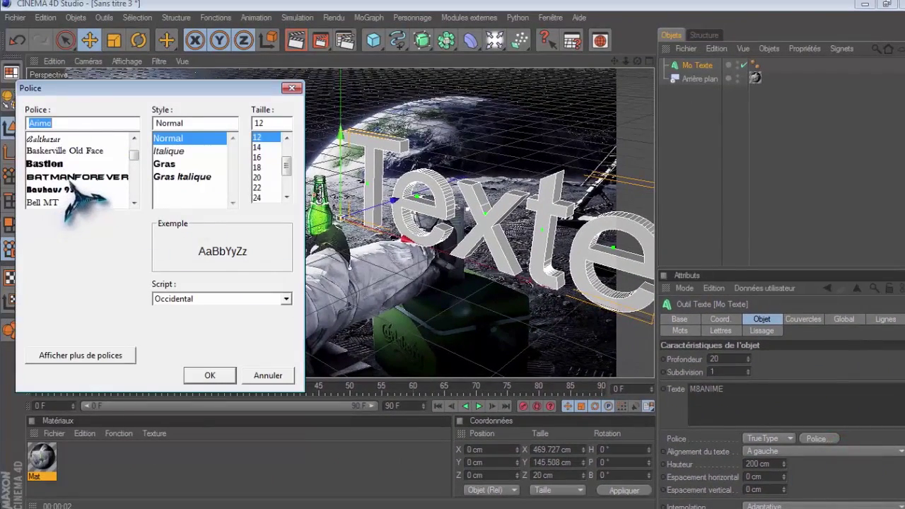
mouse_move(4, 227)
left_click(20, 232)
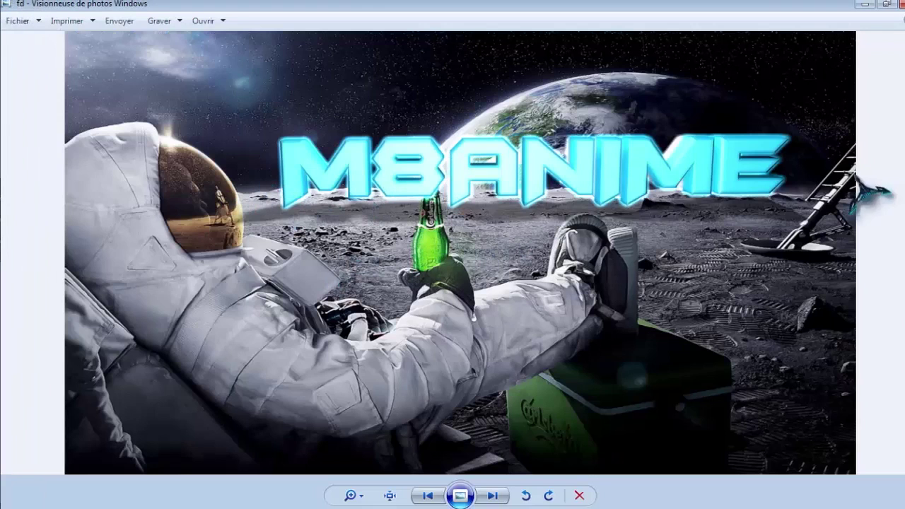
mouse_move(39, 180)
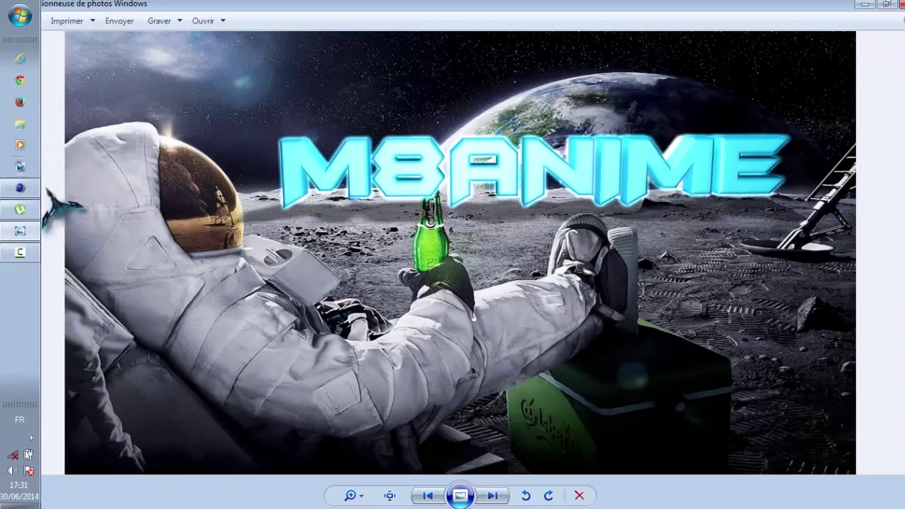
left_click(864, 4)
Set the M8ANIME text's font to Ethnocentric in the Normal style.
left_click(43, 177)
scroll(79, 190, "down", 2)
scroll(81, 195, "down", 10)
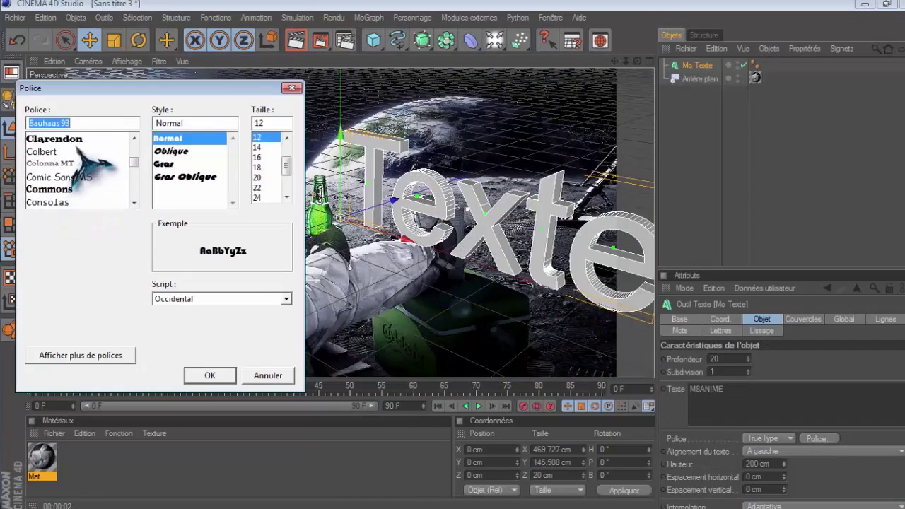
scroll(79, 184, "down", 3)
scroll(80, 197, "down", 6)
scroll(84, 209, "up", 3)
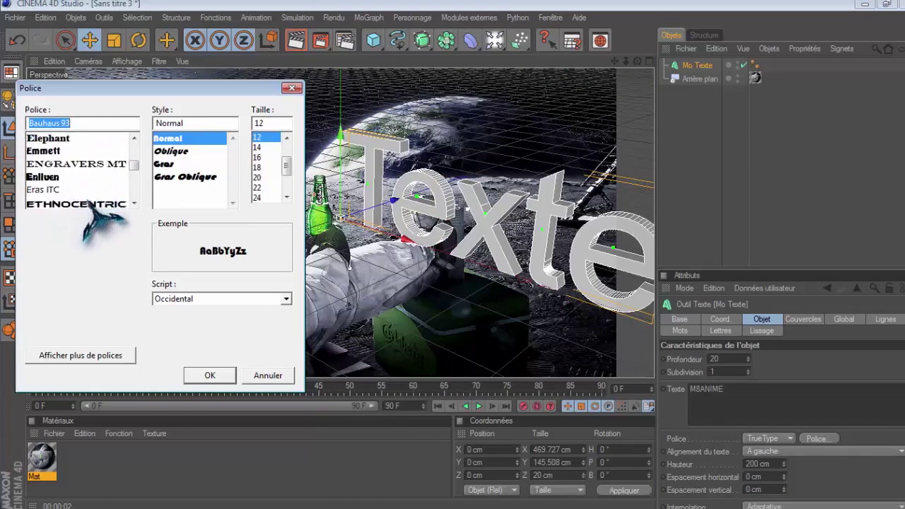
left_click(84, 203)
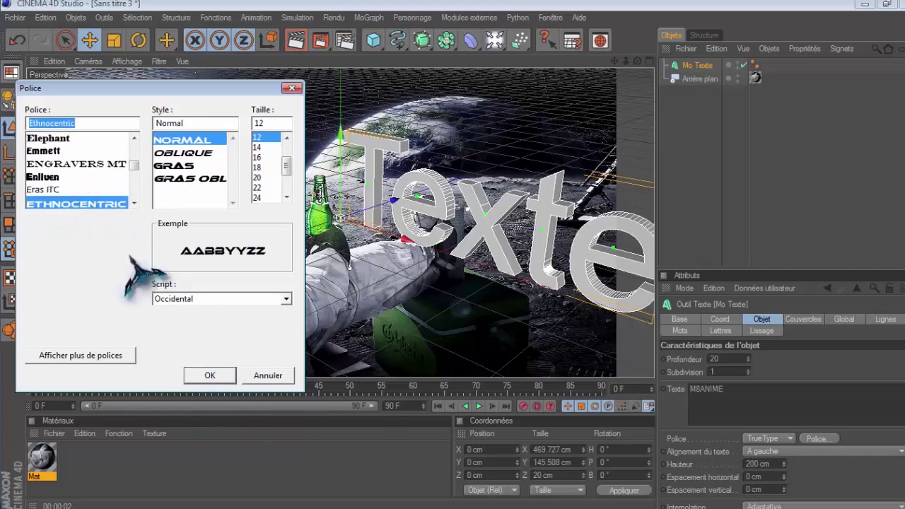
left_click(208, 374)
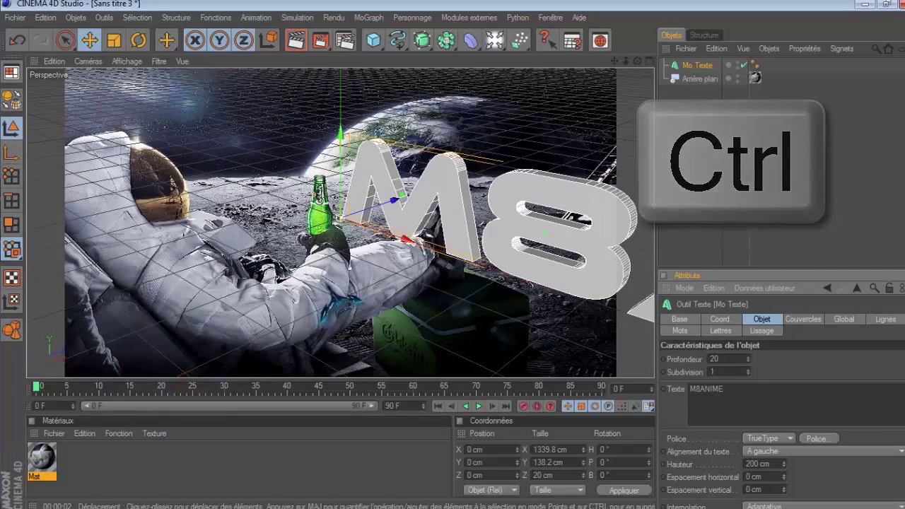
Set the text's depth to 60 and rotate it to a heading of about 44° so it faces the view.
left_click_drag(748, 359, 748, 321)
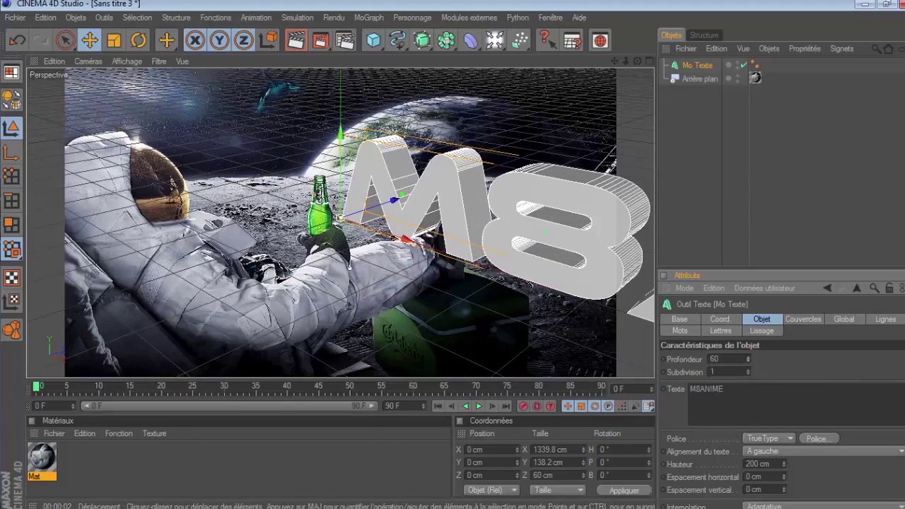
left_click(140, 40)
left_click_drag(353, 268, 373, 259)
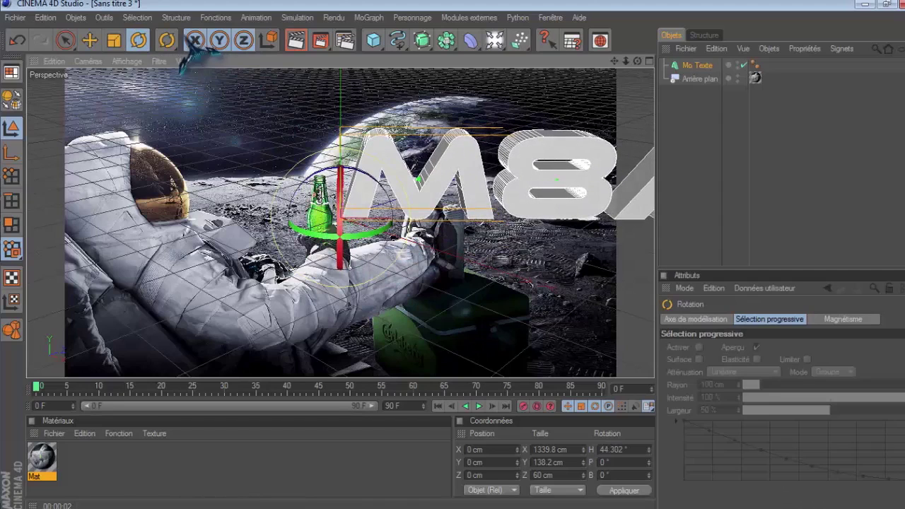
Move the text to about X -199 cm, Z -141 cm and reduce its height to 103 cm.
left_click(89, 41)
left_click_drag(388, 219, 214, 191)
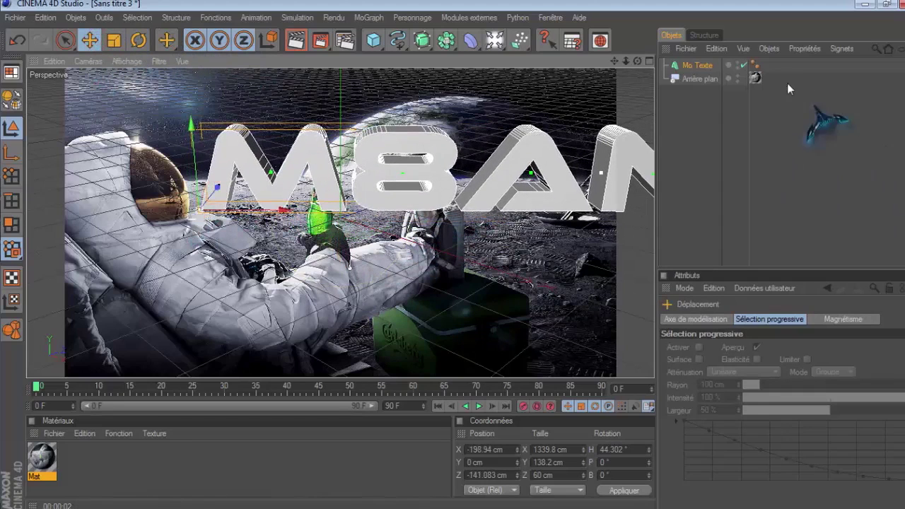
left_click(690, 70)
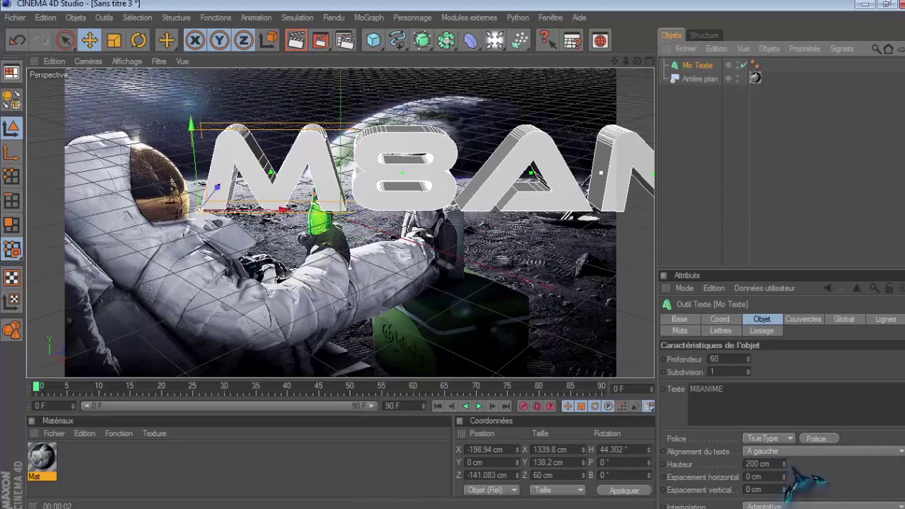
left_click_drag(783, 464, 783, 504)
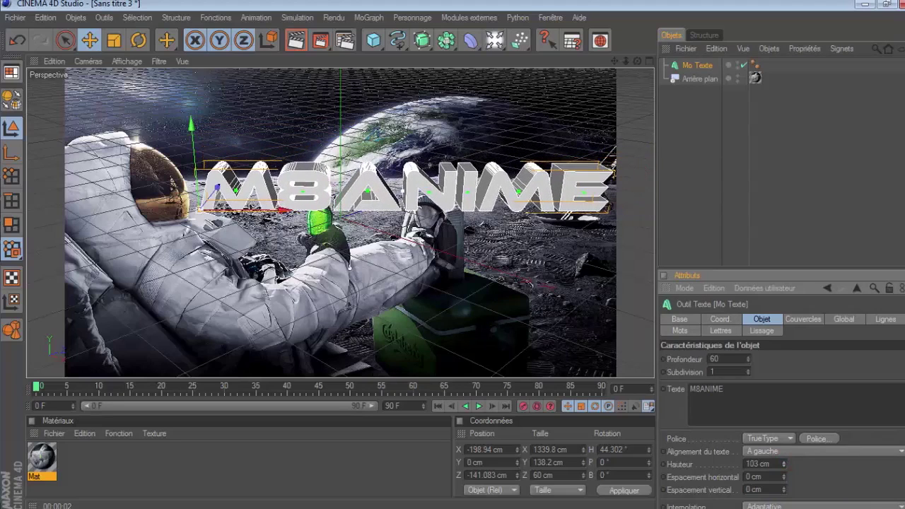
Tilt the text to a pitch of about -11° and raise it to about Y 47 cm.
left_click(138, 41)
left_click_drag(187, 196, 188, 185)
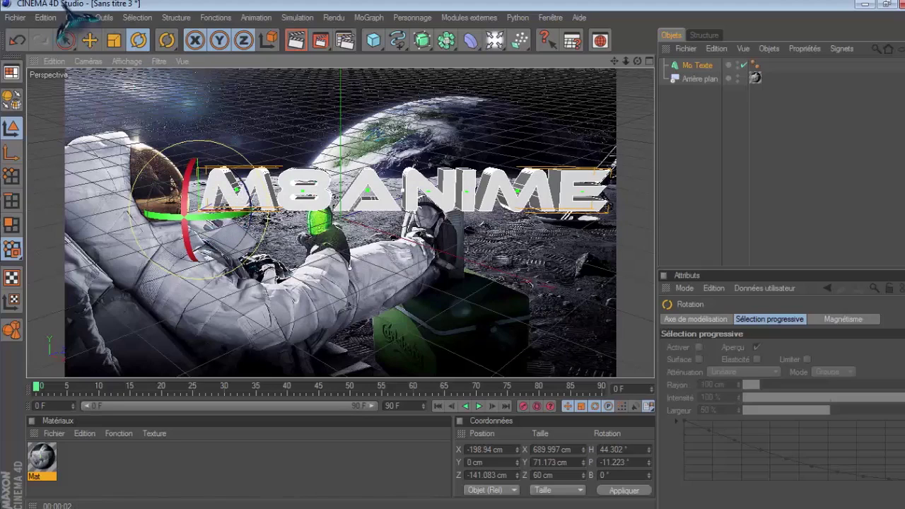
left_click(89, 40)
left_click_drag(263, 214, 281, 185)
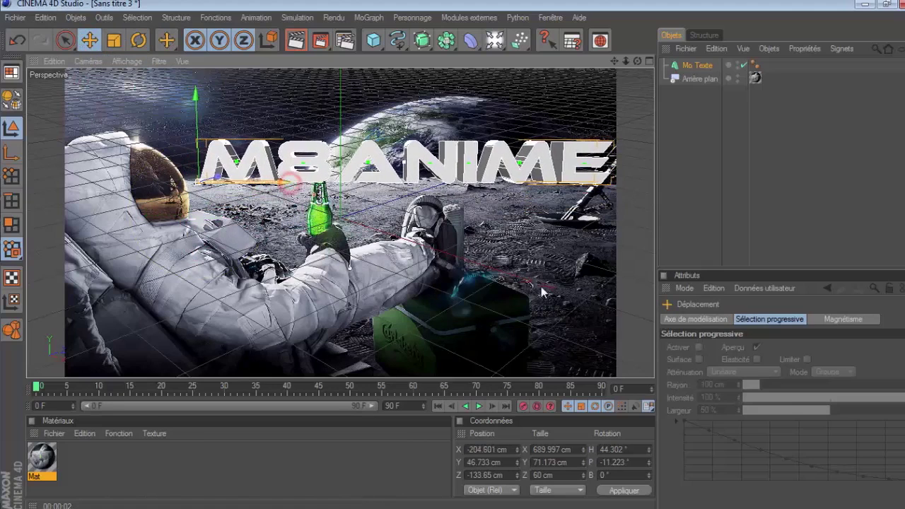
Move the text farther back over the lunar horizon, to about X -362 cm, Y -15 cm, Z -18 cm.
left_click(699, 64)
left_click_drag(220, 176, 273, 166)
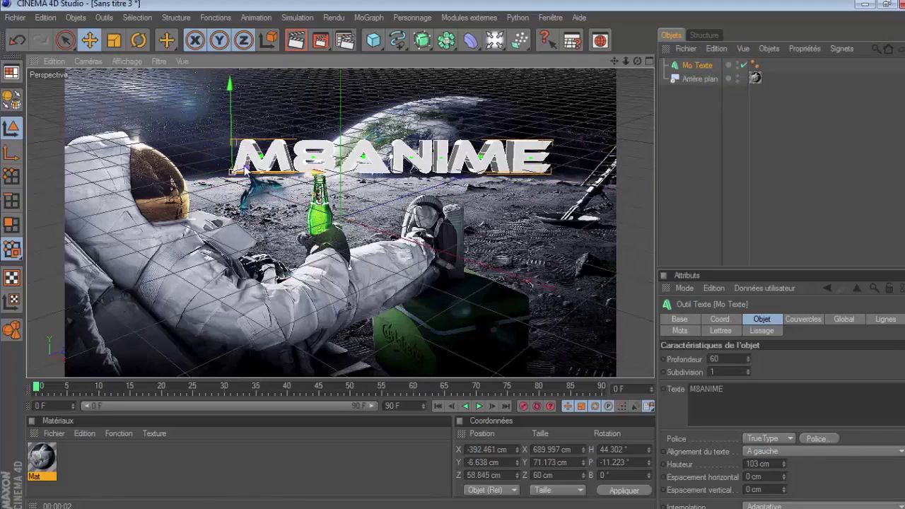
left_click_drag(268, 131, 253, 150)
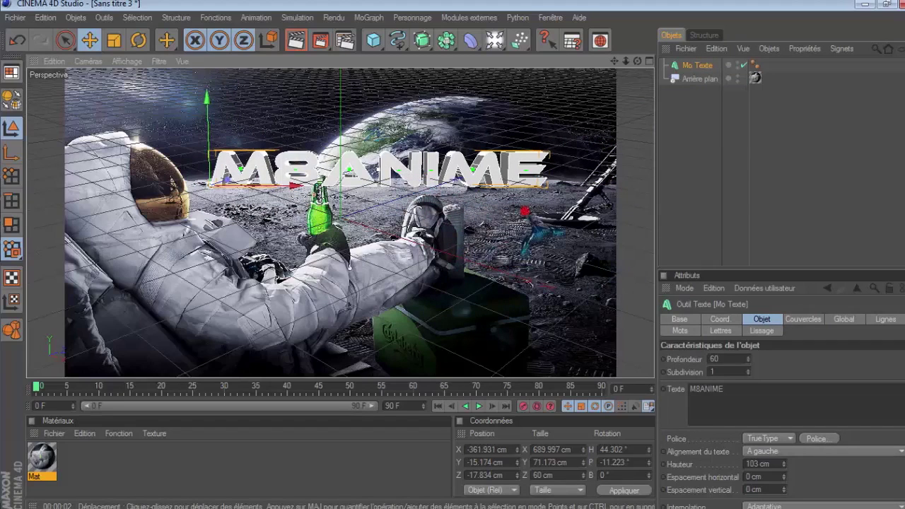
left_click(463, 261)
left_click(394, 168)
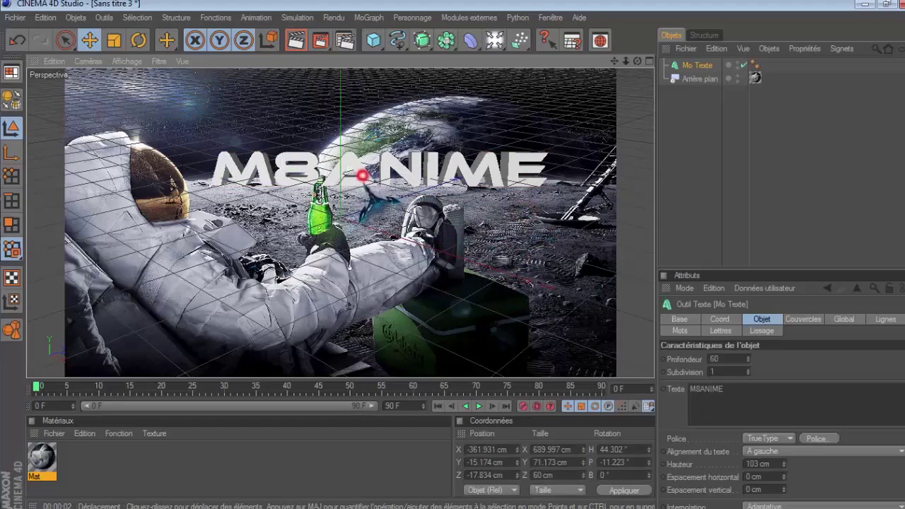
Set the text's height to 110 cm and fine-tune its position above the horizon.
left_click_drag(784, 463, 783, 454)
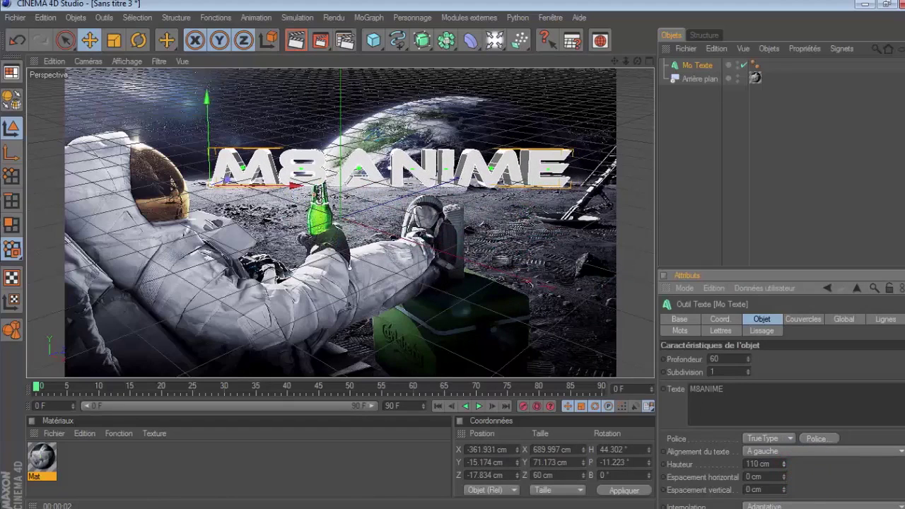
left_click_drag(205, 185, 223, 181)
left_click_drag(318, 196, 295, 210)
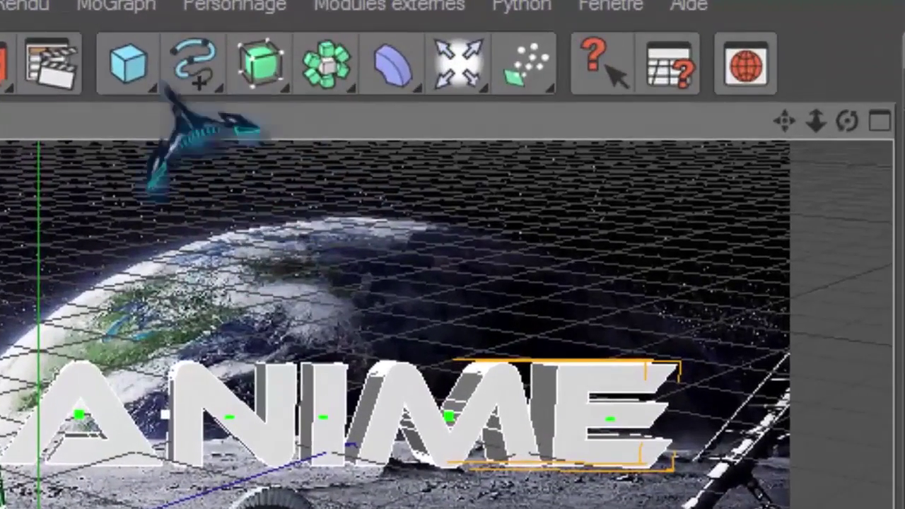
Add a Plan (plane) object, rotate it to a heading of about -48° and move it to about X -110 cm, Y -21 cm, Z 122 cm.
left_click(374, 40)
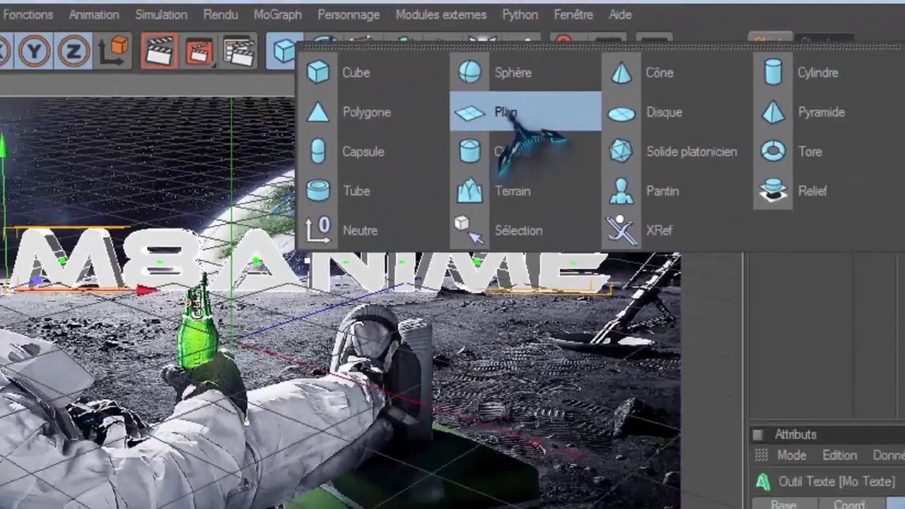
left_click(511, 117)
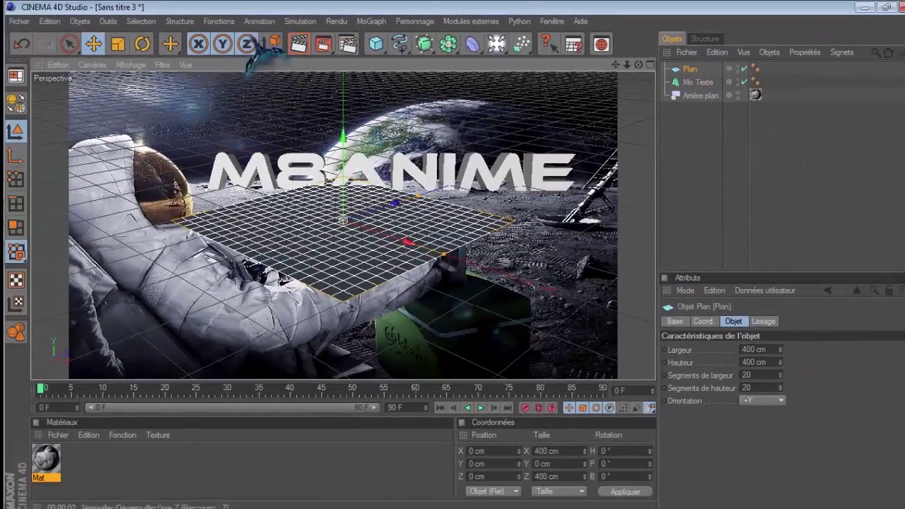
left_click(142, 44)
left_click_drag(368, 261, 462, 258)
left_click(93, 44)
Tilt the plane to a bank of about -7° and move it beneath the text, to about X -136 cm, Y -17 cm, Z 151 cm.
left_click(142, 44)
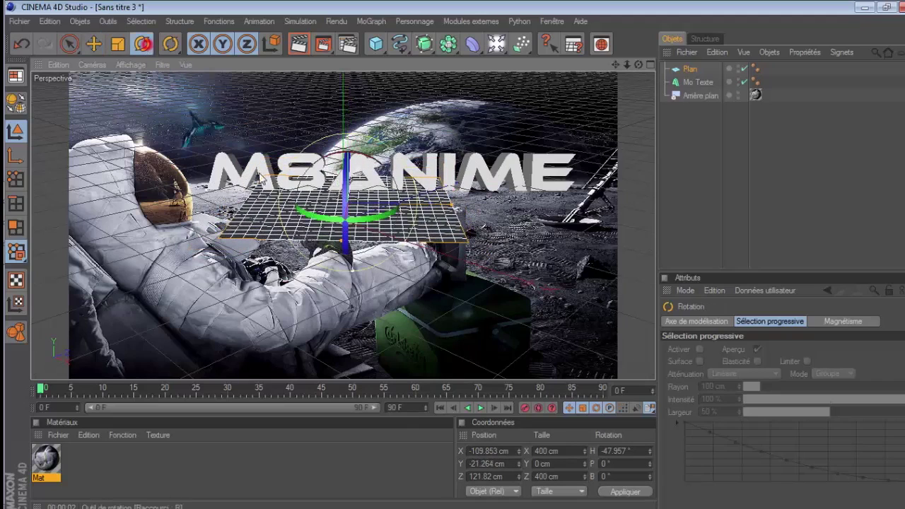
left_click_drag(339, 200, 340, 185)
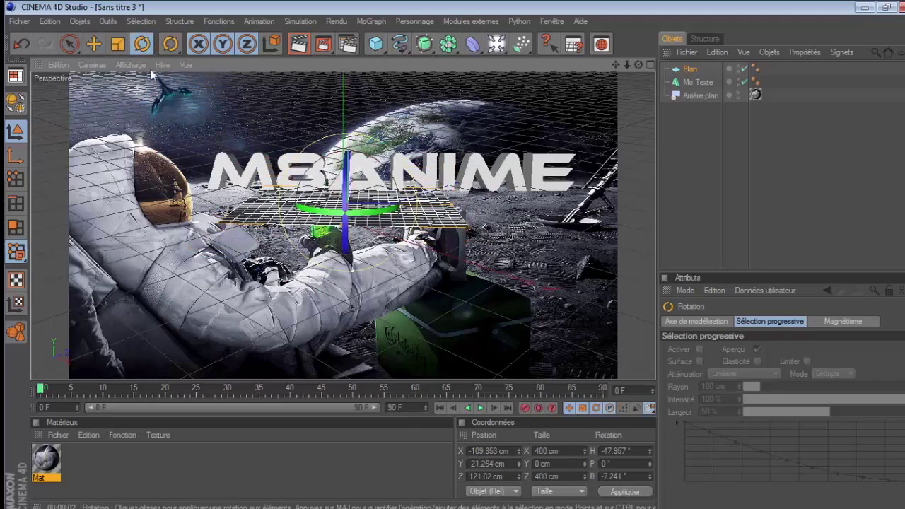
left_click(94, 44)
left_click_drag(462, 257, 463, 258)
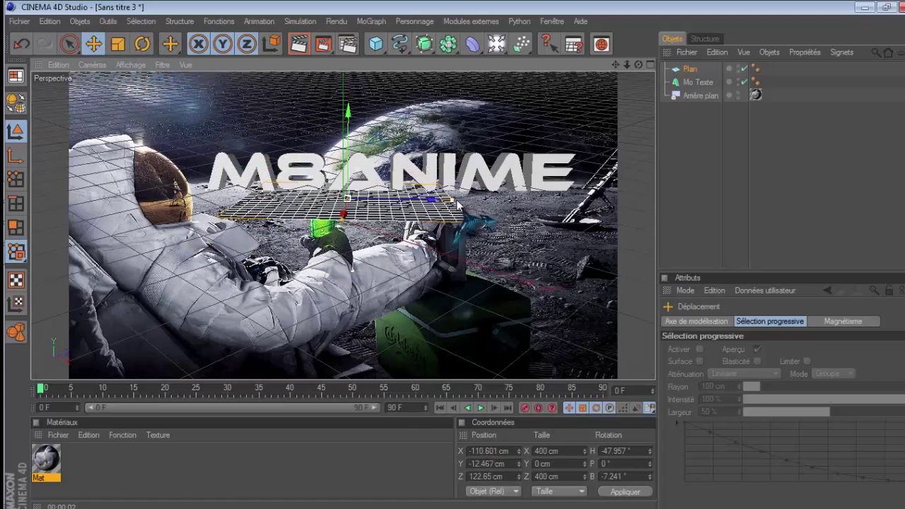
left_click_drag(463, 256, 462, 259)
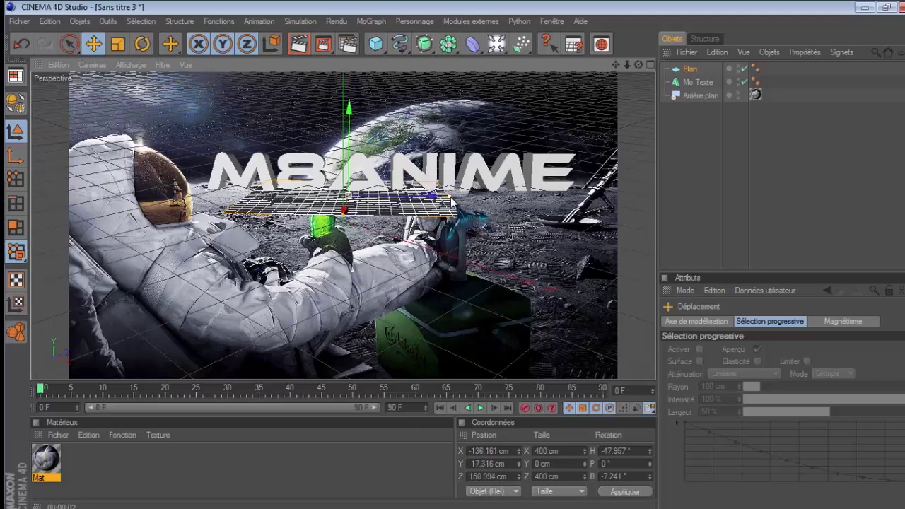
Stretch the plane to about 1179 cm along Z and render the view as a preview.
left_click_drag(450, 201, 464, 259)
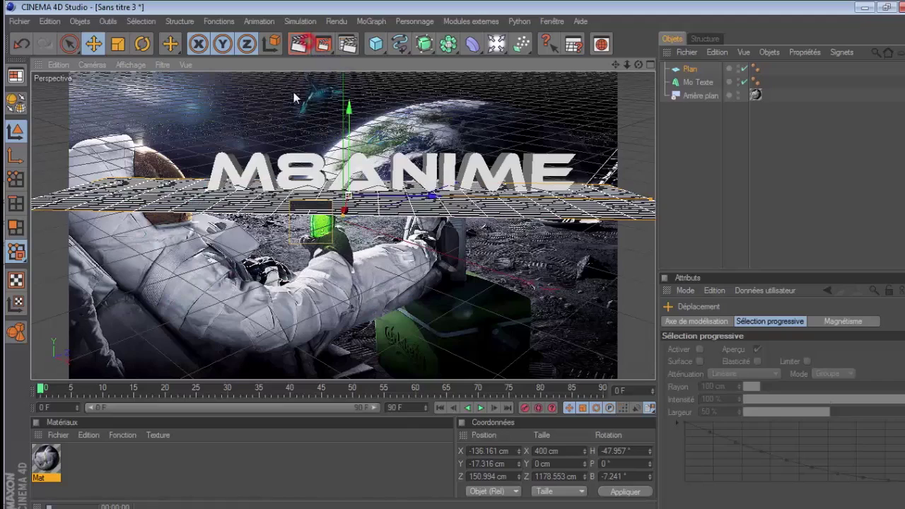
key("ctrl+r")
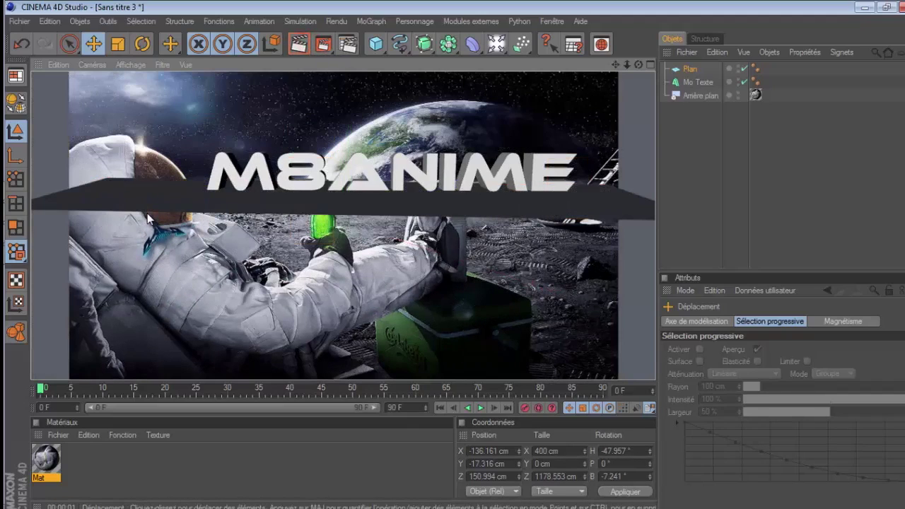
left_click(190, 236)
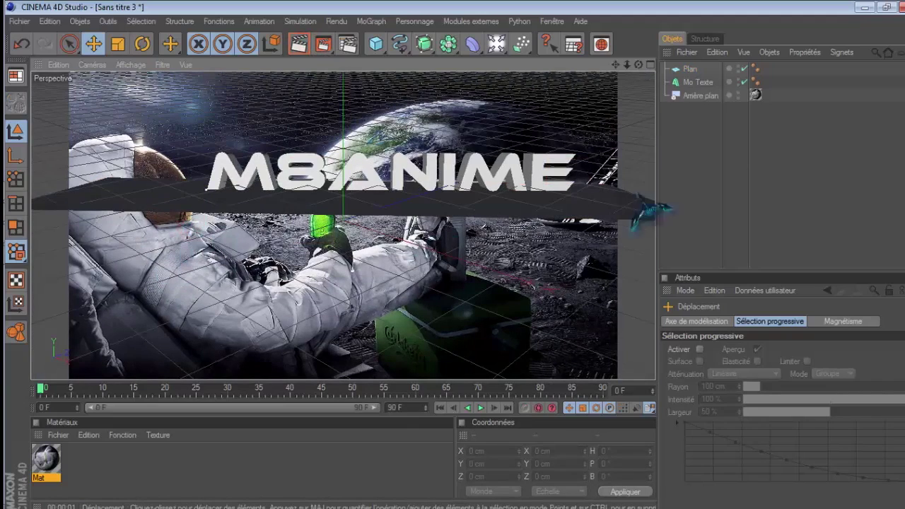
Copy the background object's Mat texture tag onto the Plan object so the plane uses the same frontal-projected image.
left_click(688, 69)
left_click(692, 95)
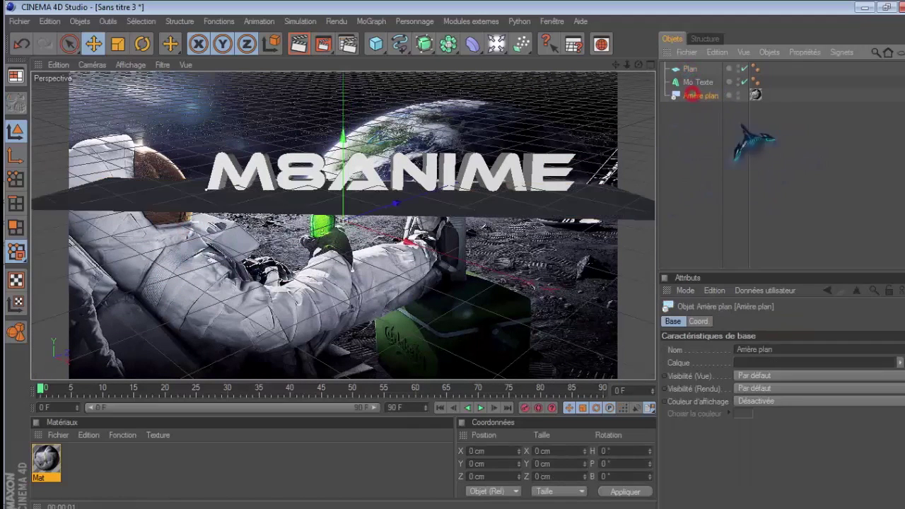
left_click_drag(764, 123, 755, 95)
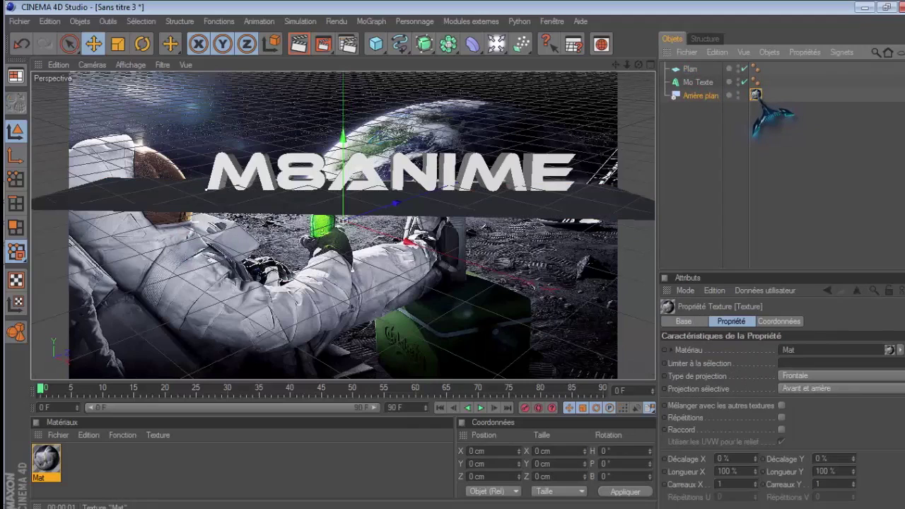
left_click_drag(756, 94, 780, 64, "ctrl")
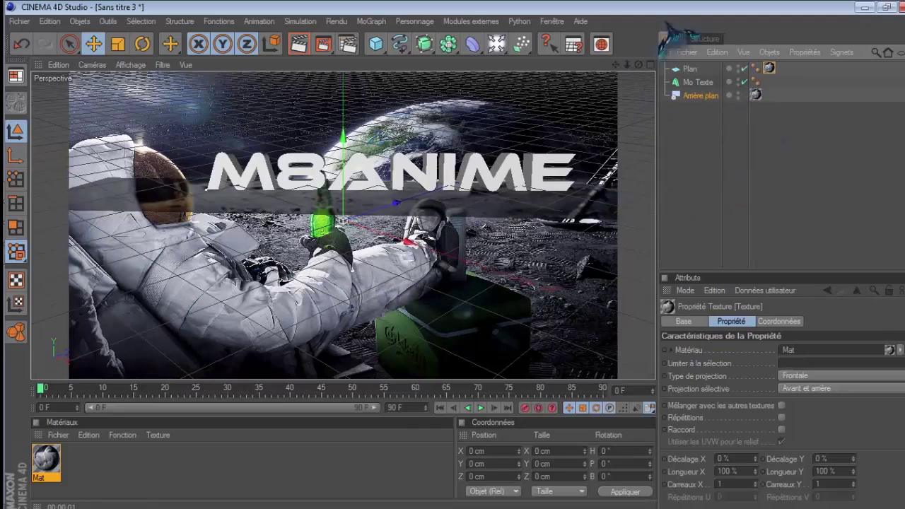
Add a Rendu tag to the plane with Composition avec le fond enabled and render the view as a preview.
left_click(689, 68)
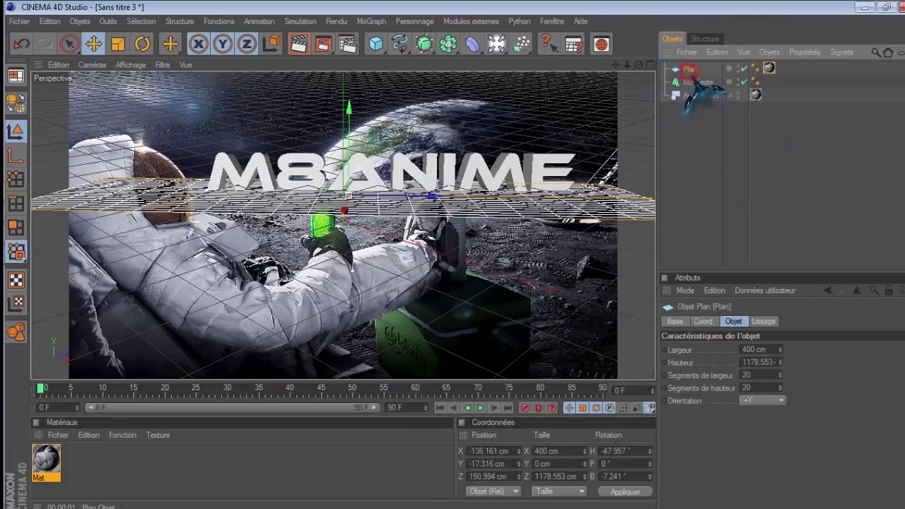
right_click(689, 70)
mouse_move(716, 79)
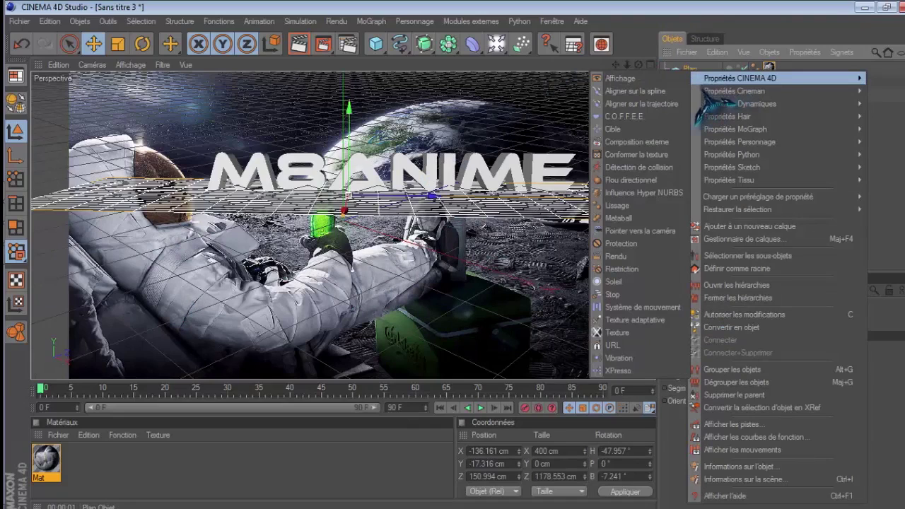
left_click(617, 256)
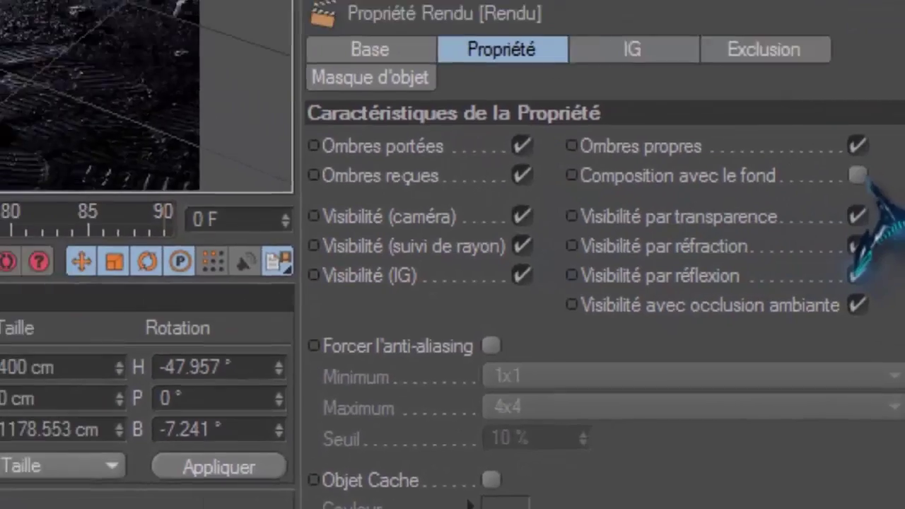
left_click(857, 176)
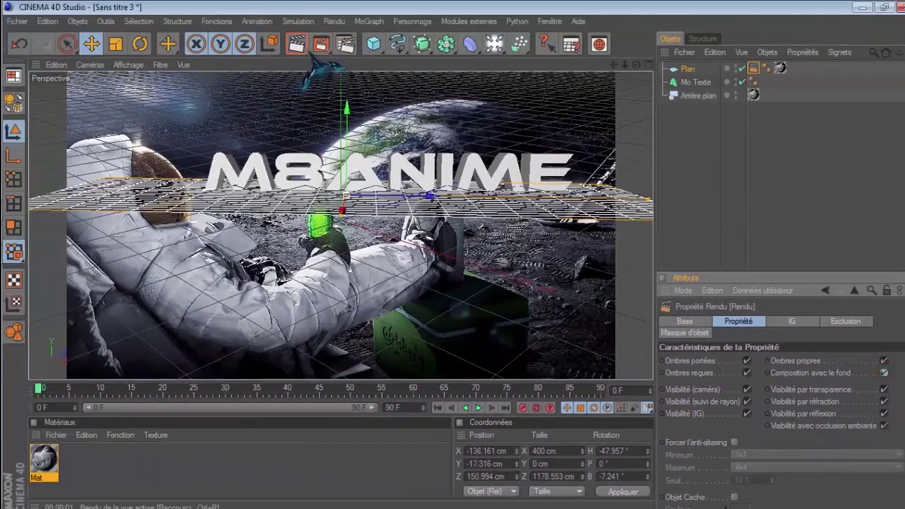
left_click(297, 45)
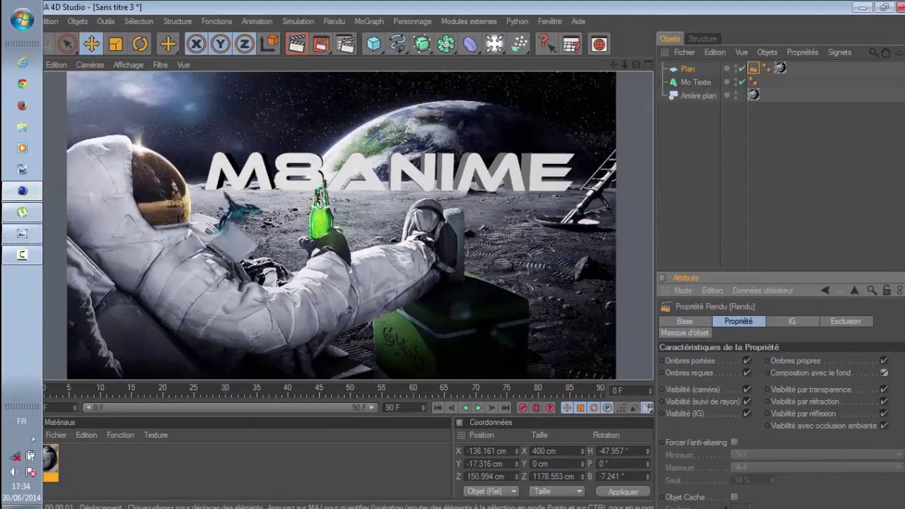
left_click(712, 161)
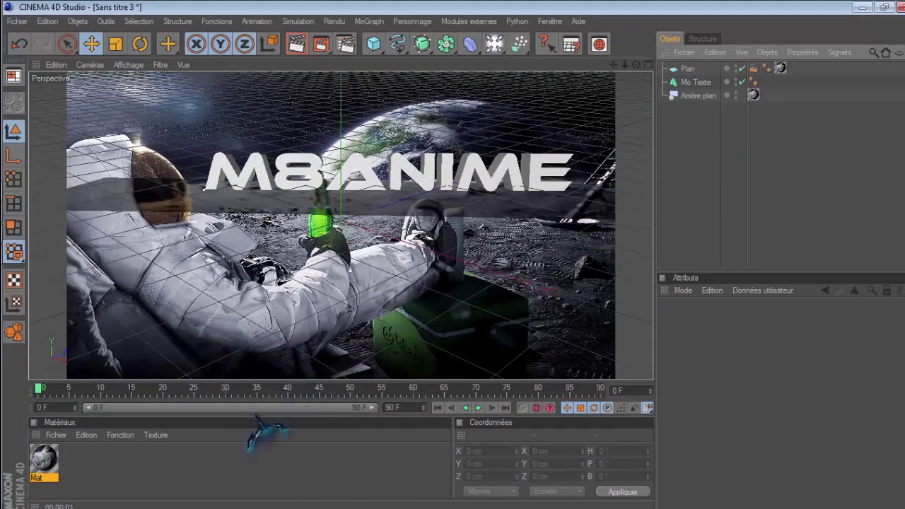
Create two new materials, Mat.1 and Mat.2, and set Mat.1's colour to turquoise, R 0, V 170, B 189.
double_click(157, 473)
double_click(152, 468)
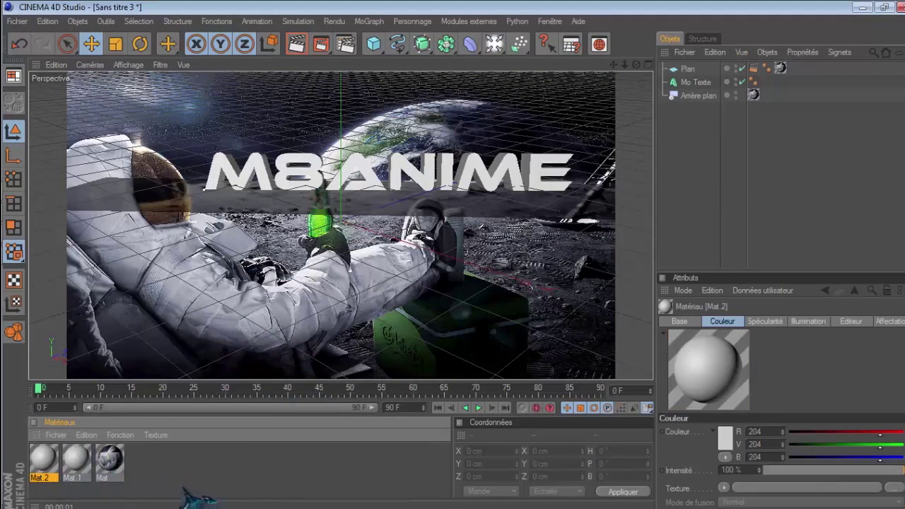
left_click(78, 465)
double_click(78, 463)
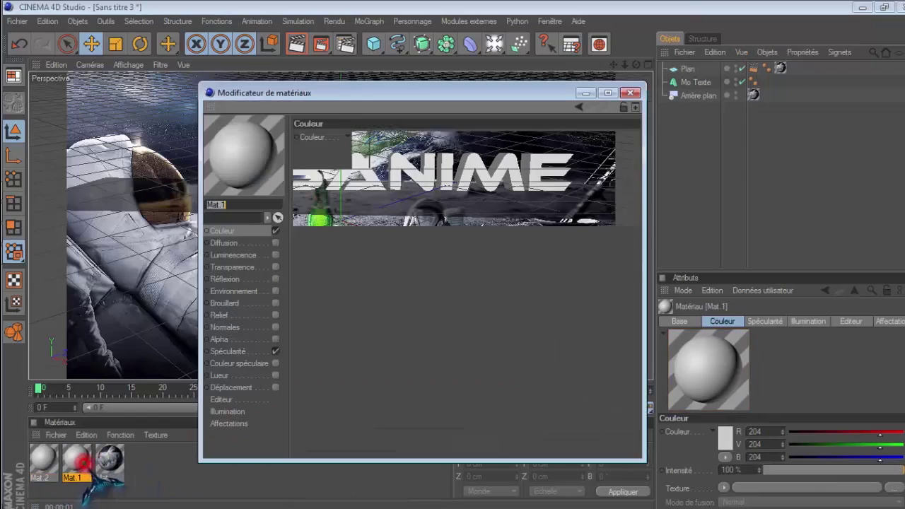
left_click(359, 139)
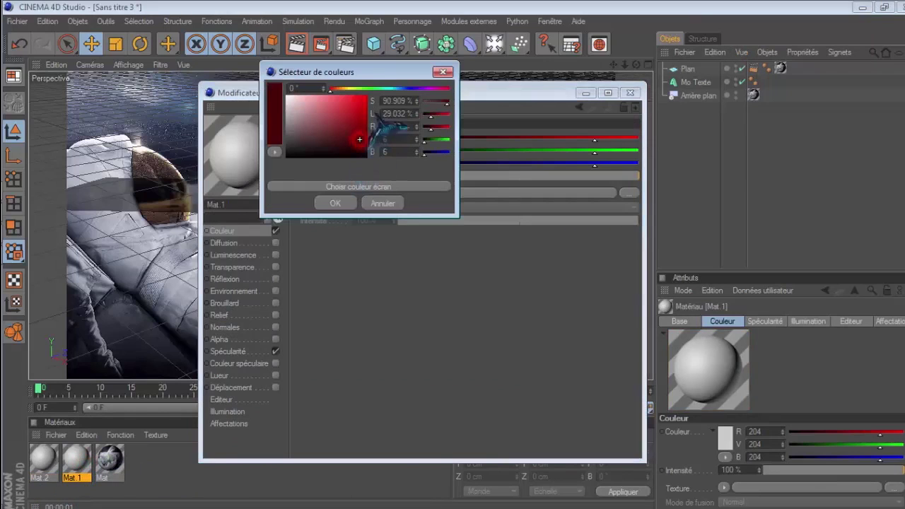
left_click_drag(352, 89, 396, 111)
left_click(335, 203)
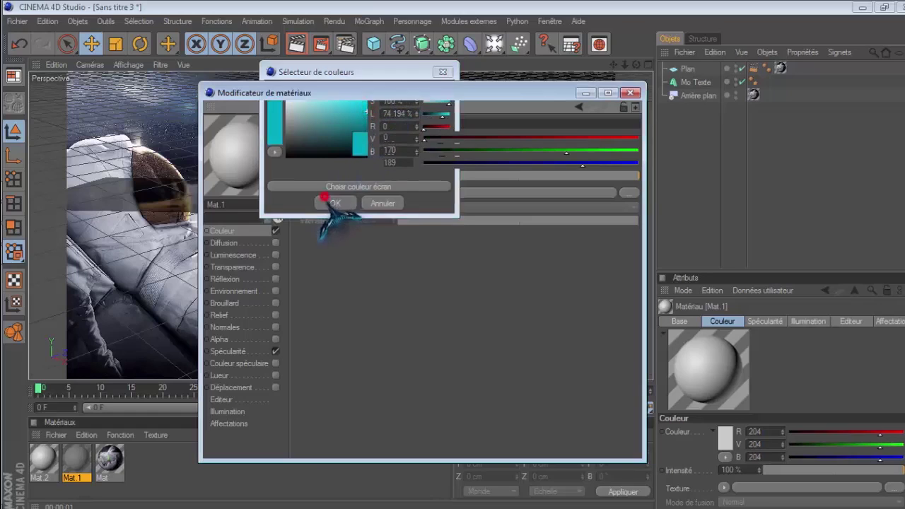
Enable the Lueur (glow) channel on Mat.1 and close the material editor.
left_click(275, 375)
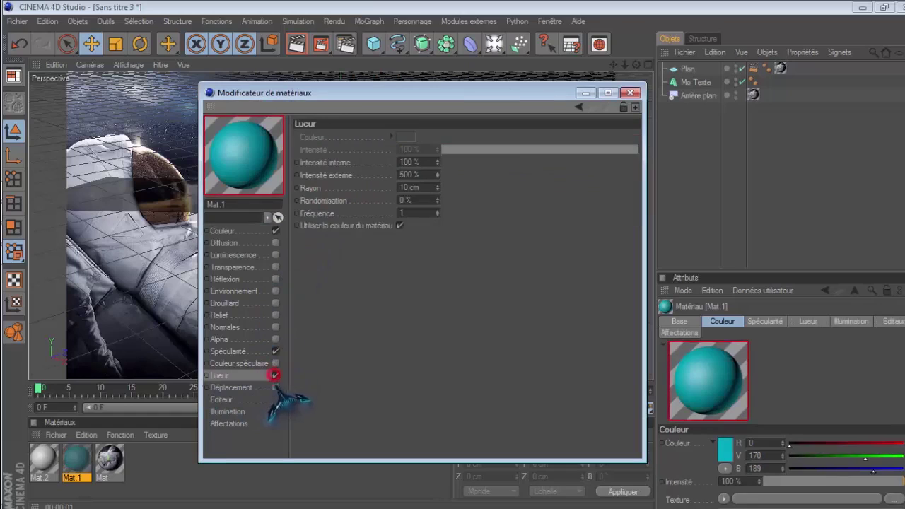
left_click(251, 227)
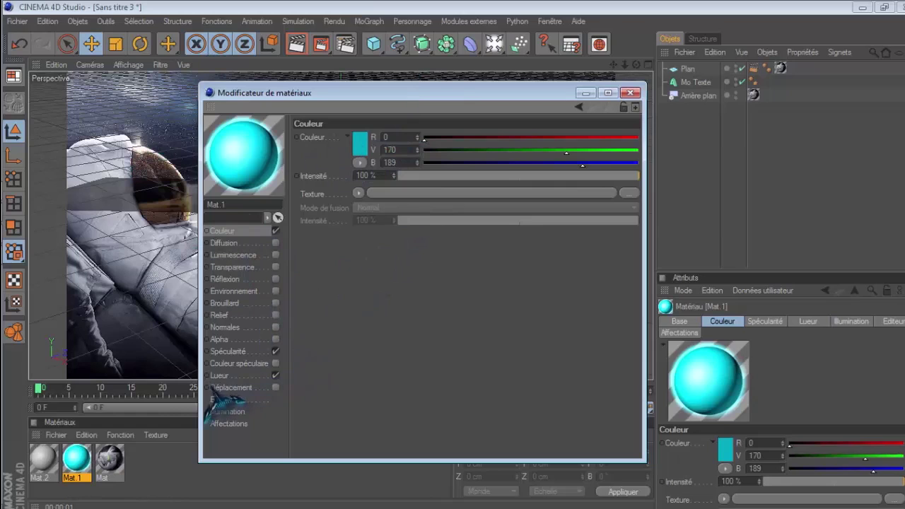
left_click(630, 93)
Set Mat.2's colour to grey, R 153, V 143, B 143, and enable its Lueur (glow) channel.
double_click(48, 452)
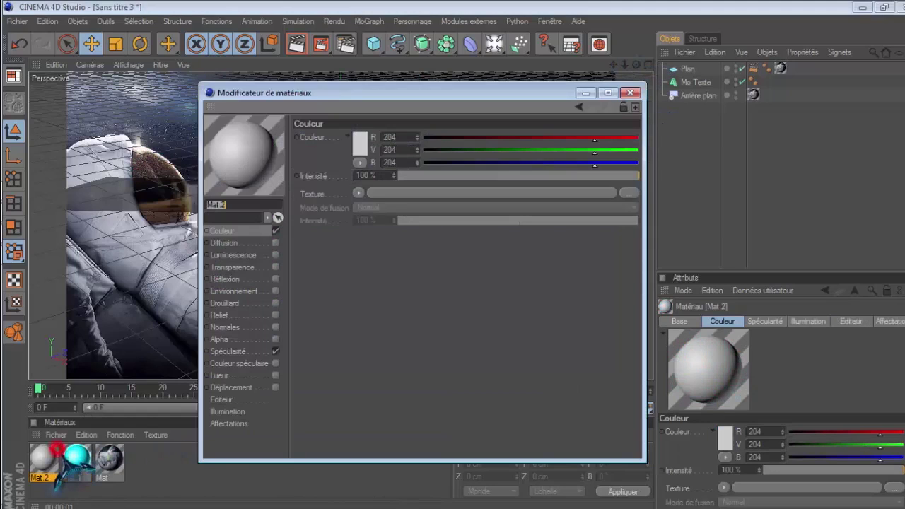
left_click(360, 145)
left_click_drag(345, 137, 311, 138)
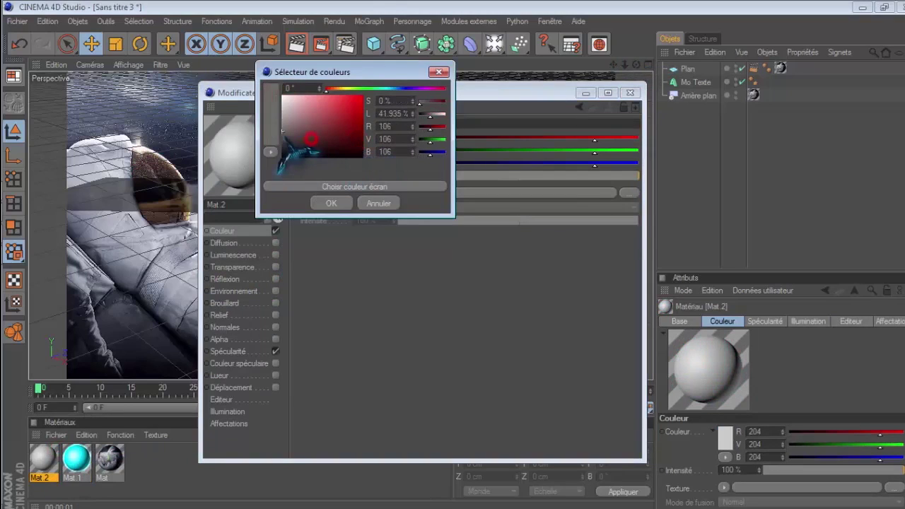
left_click(330, 205)
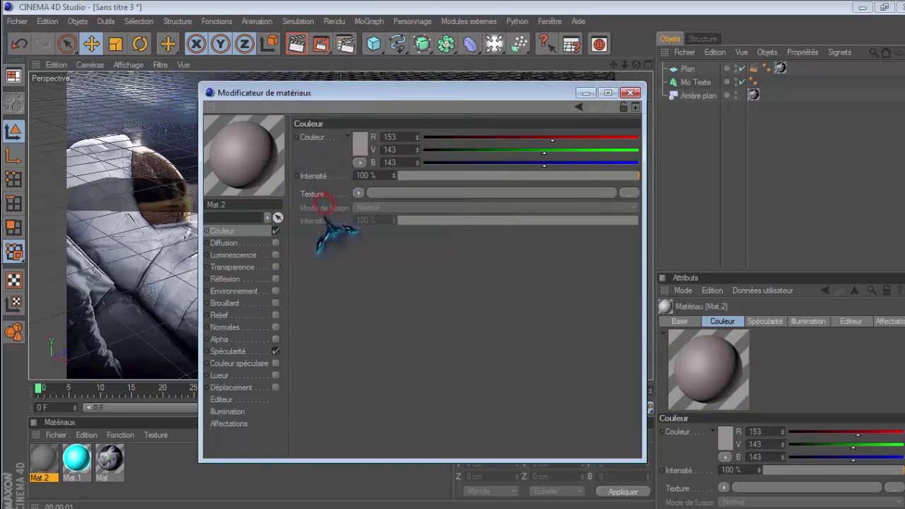
left_click(276, 376)
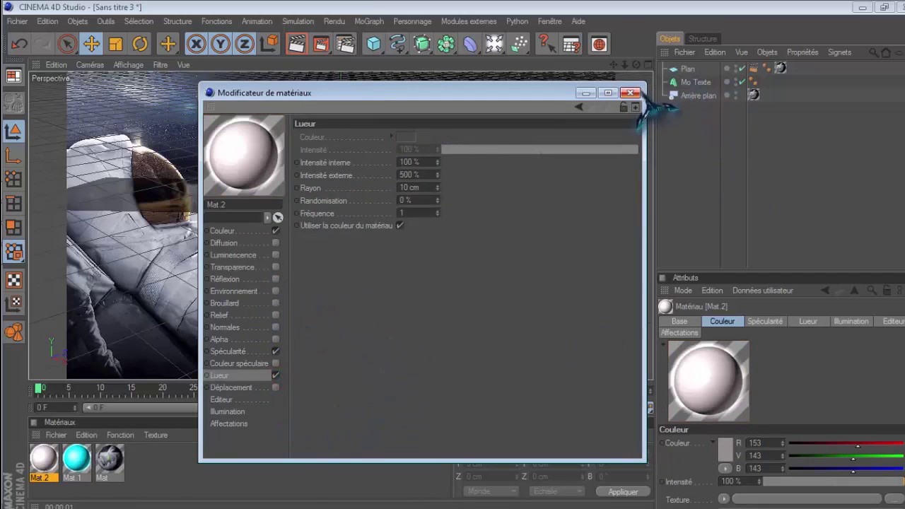
left_click(635, 92)
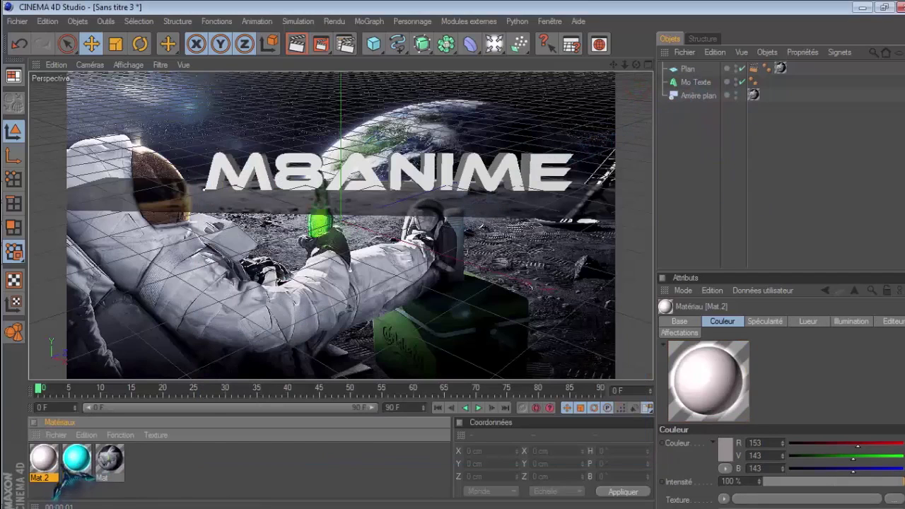
double_click(46, 458)
left_click(275, 375)
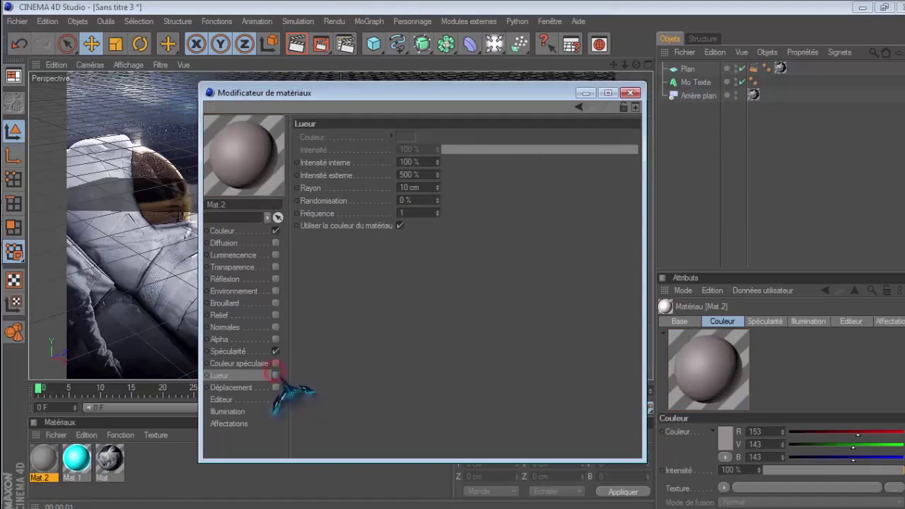
left_click(630, 92)
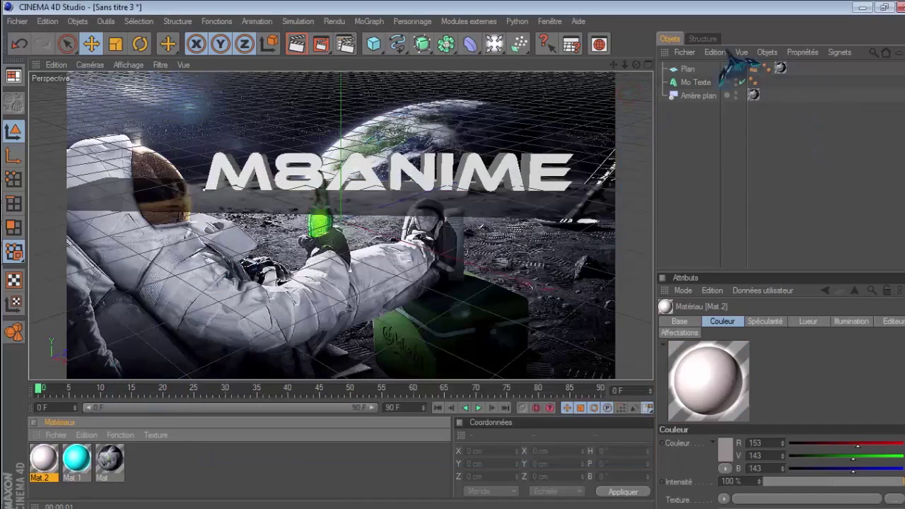
Place Mo Texte above the plane in the object list and duplicate it in place.
left_click(697, 83)
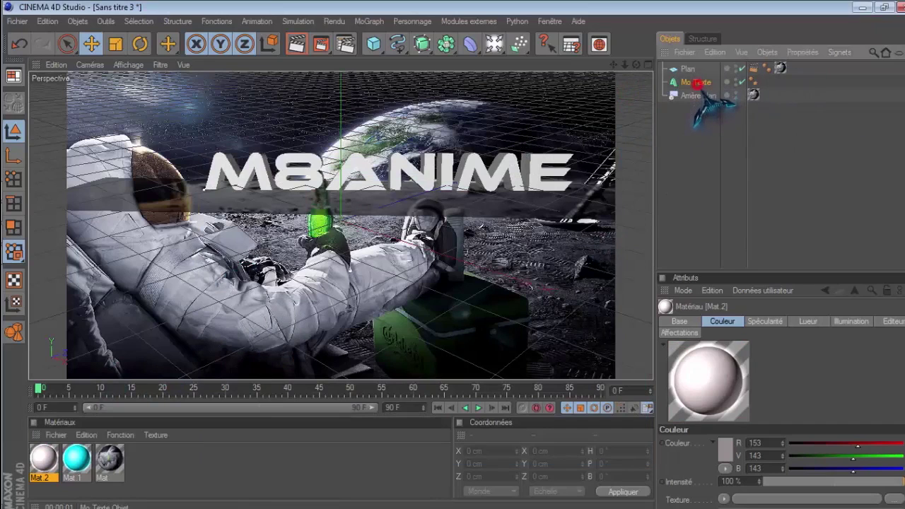
left_click_drag(695, 69, 696, 67)
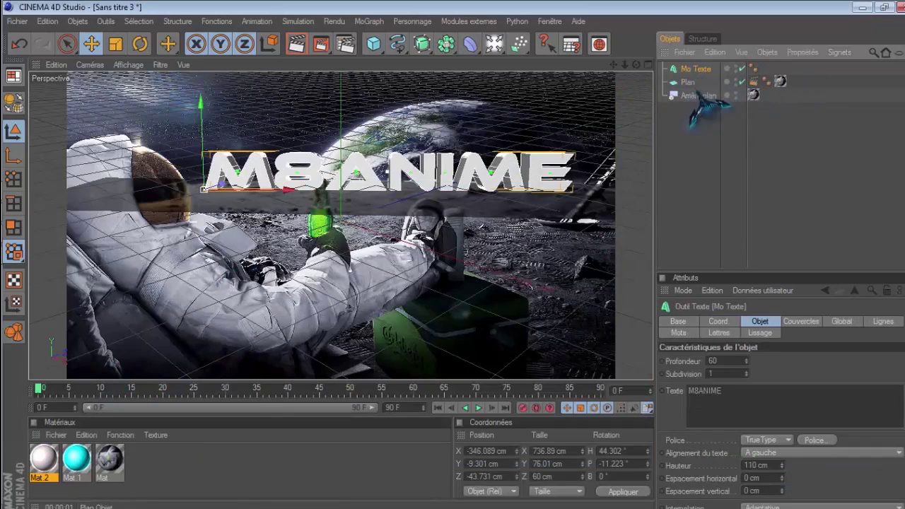
key("ctrl+c")
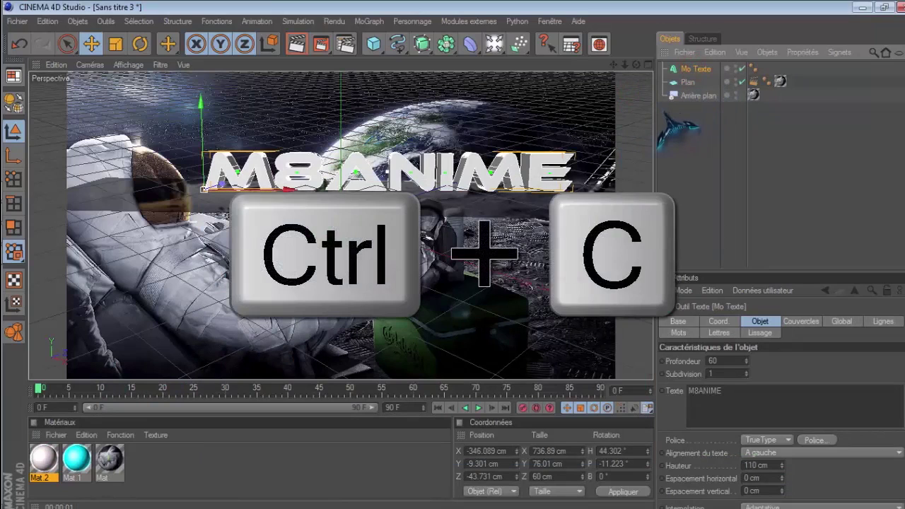
key("ctrl+v")
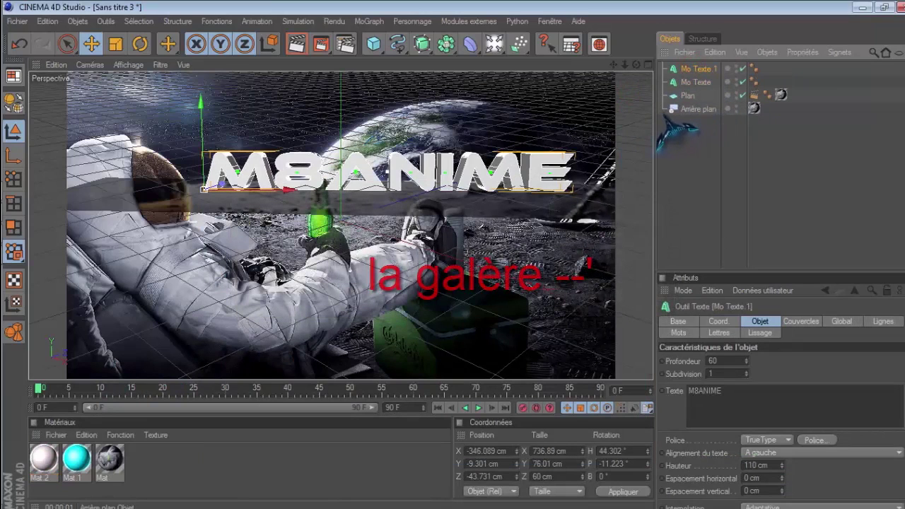
left_click_drag(284, 189, 321, 190)
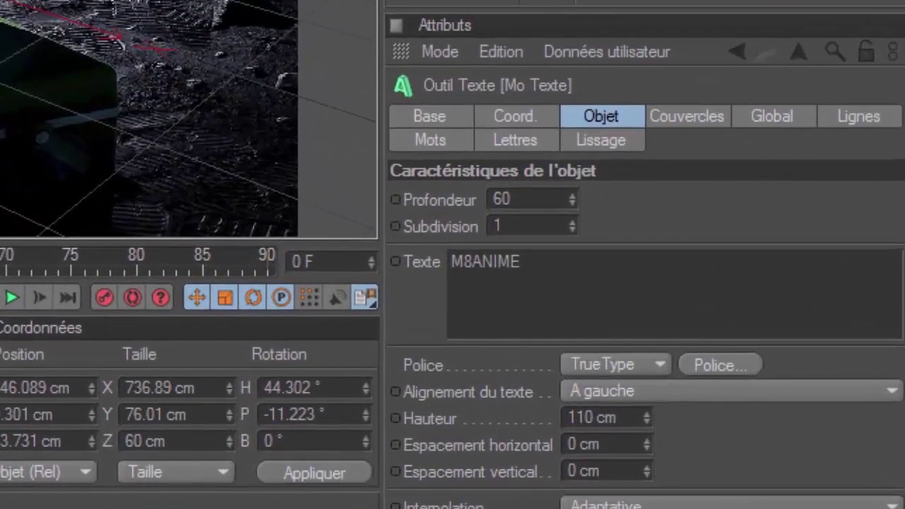
Set the original Mo Texte's start and end caps to Couvercle et biseau and apply the turquoise Mat.1 to it.
left_click(684, 116)
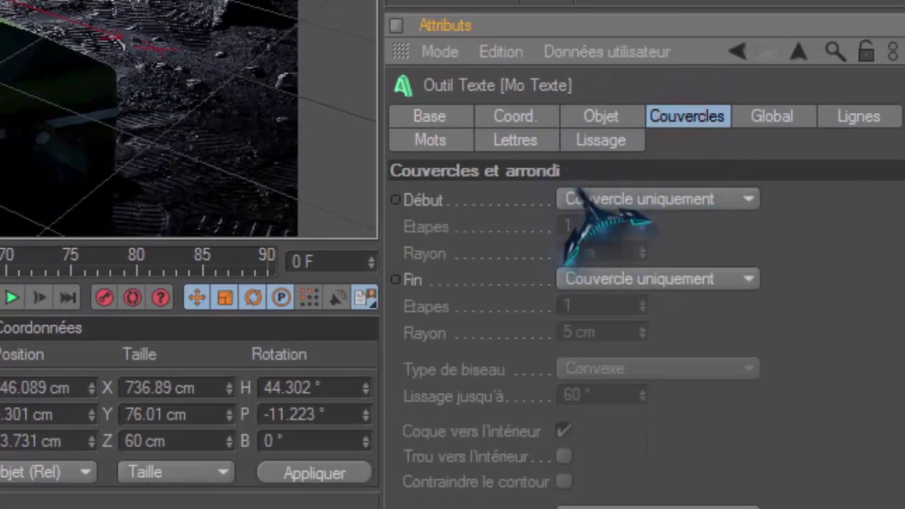
left_click(664, 199)
left_click(704, 309)
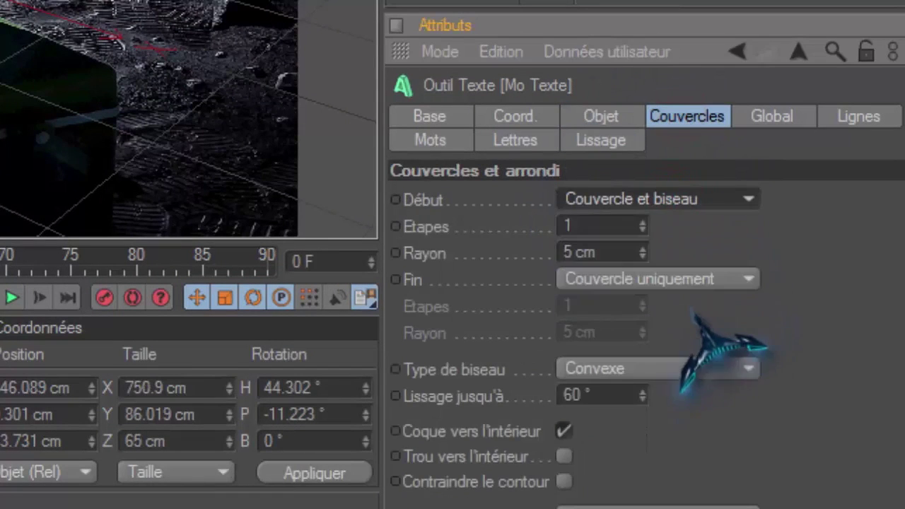
left_click(729, 278)
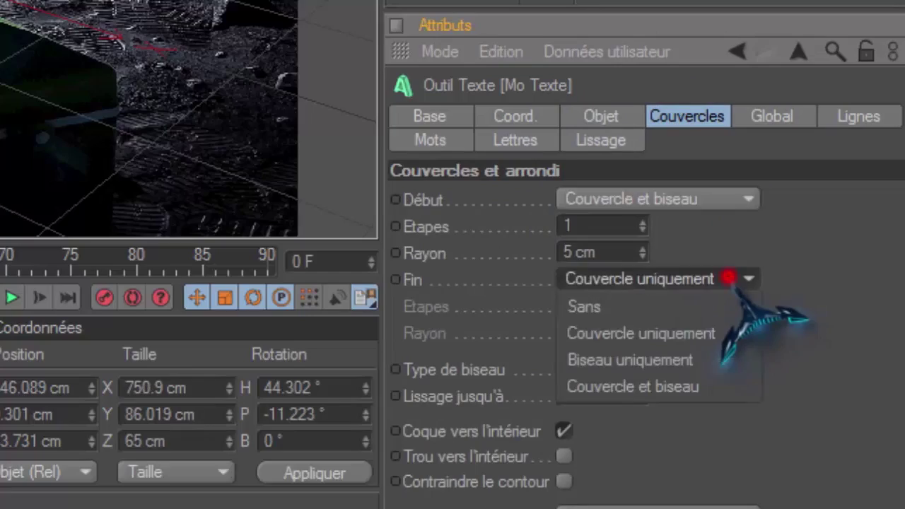
left_click(714, 385)
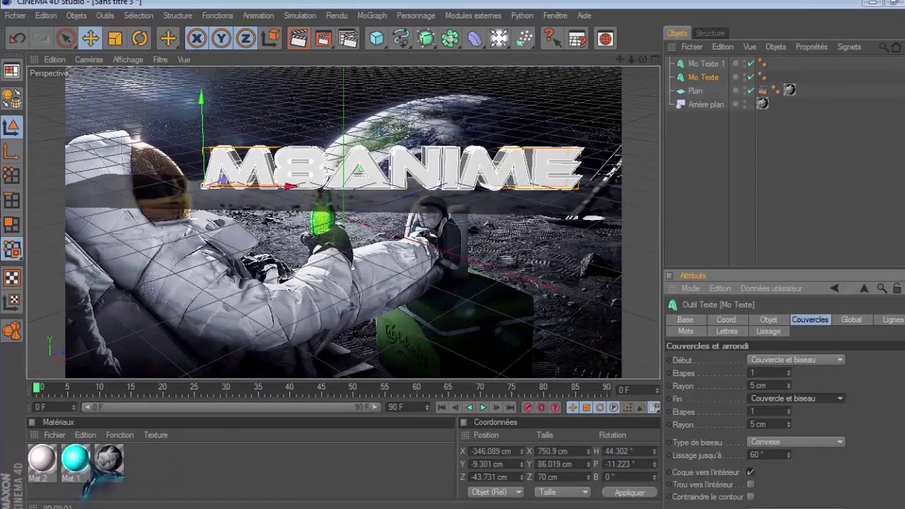
left_click_drag(82, 459, 706, 77)
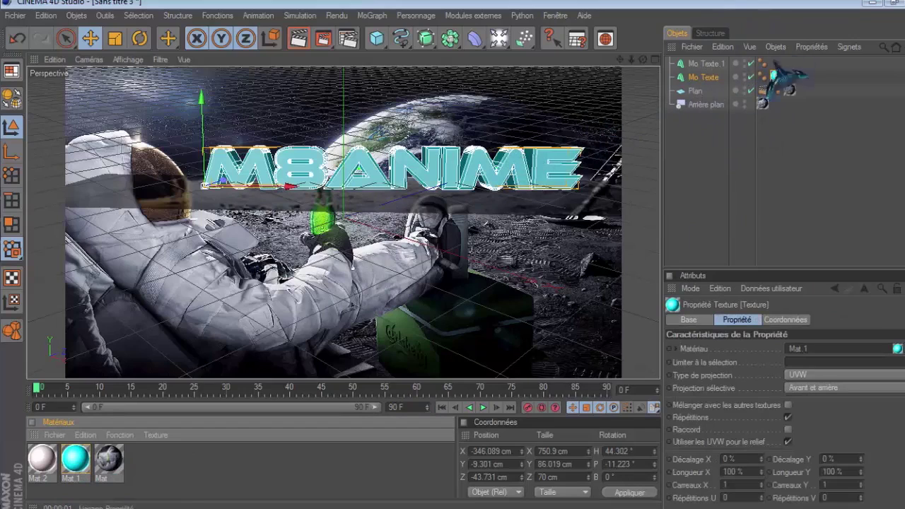
Move Mo Texte.1 slightly forward to about X -342, Y -8, Z -48 cm, apply Mat.2 to it and preview the render.
left_click(704, 63)
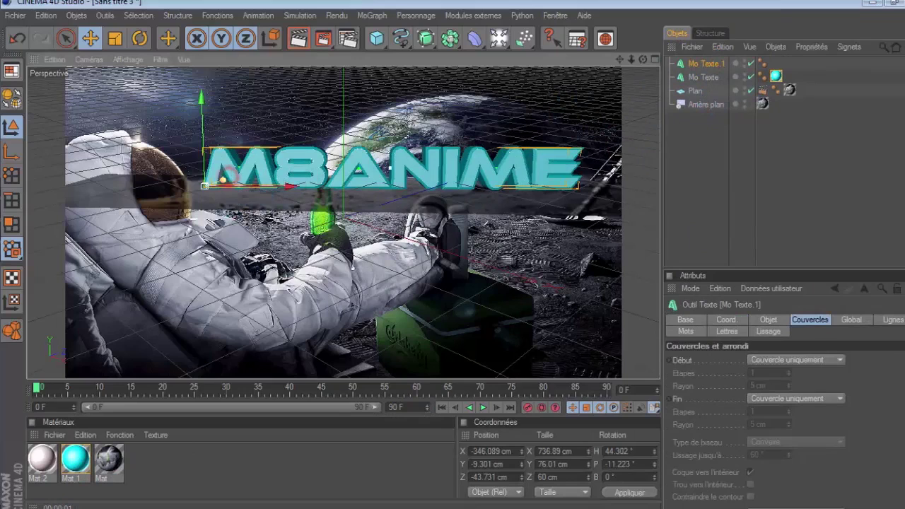
left_click_drag(221, 182, 222, 181)
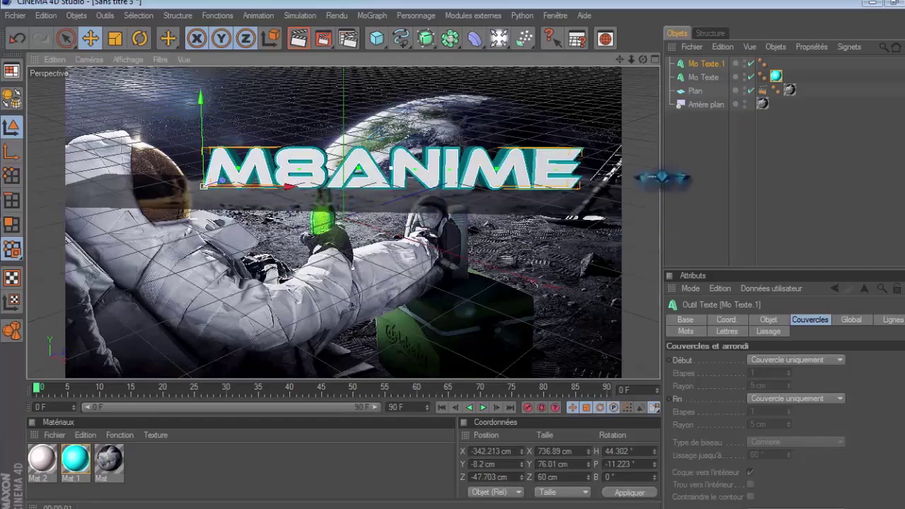
left_click_drag(41, 459, 550, 307)
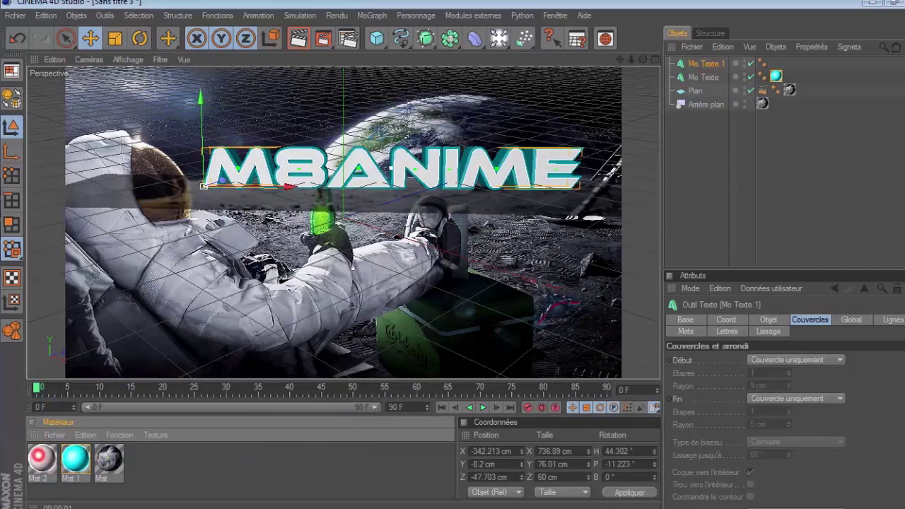
left_click_drag(711, 64, 712, 64)
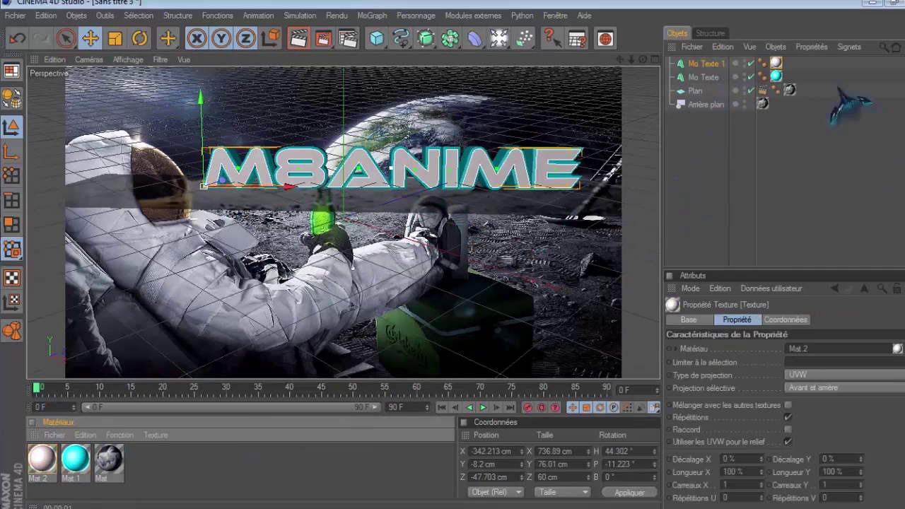
left_click(298, 38)
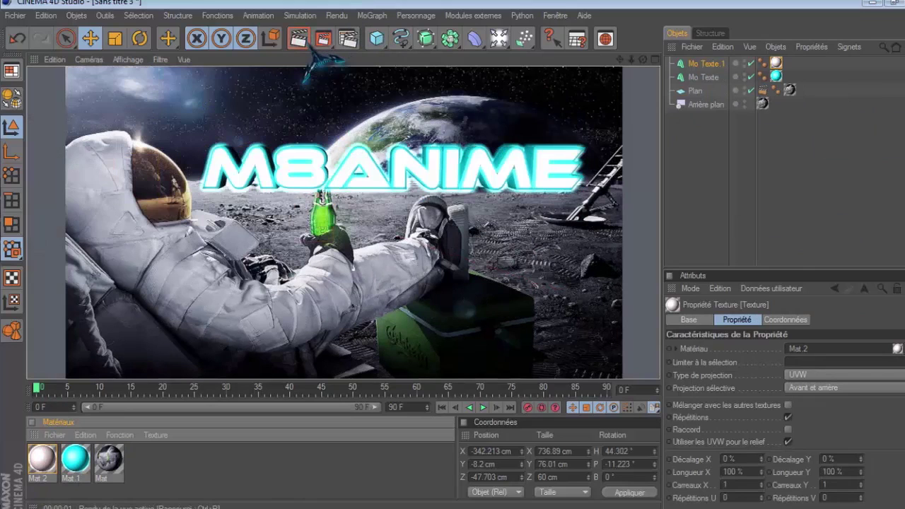
left_click(710, 141)
Add a light rotated to a heading of about -47° and place it at about X -577, Y 1311, Z 618 cm.
left_click(499, 38)
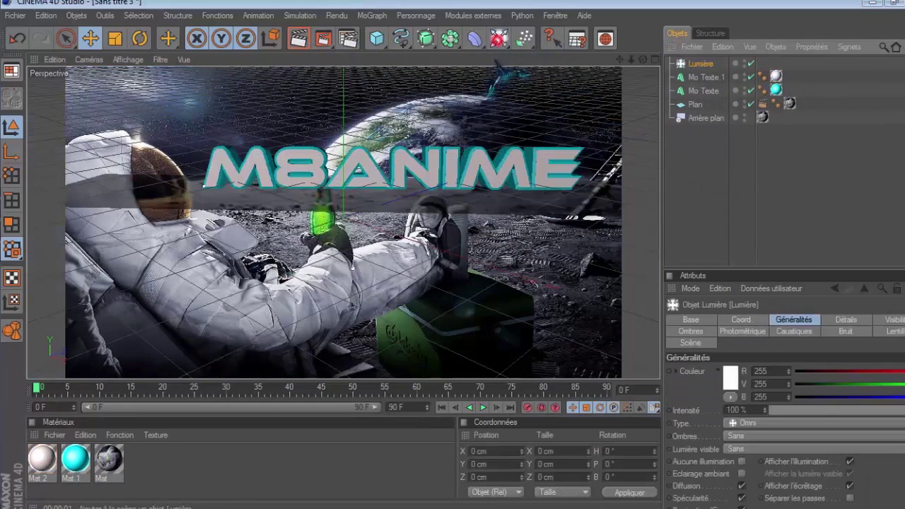
left_click_drag(343, 99, 342, 62)
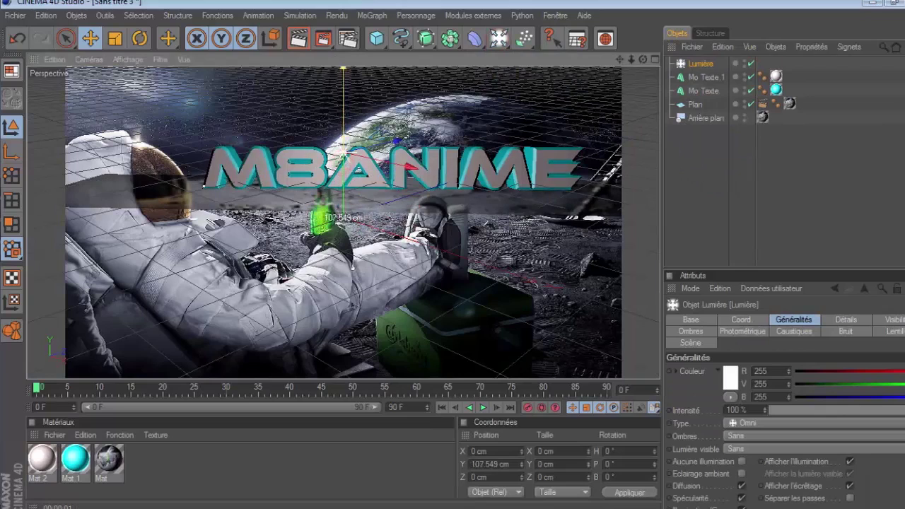
left_click(139, 38)
left_click_drag(385, 170, 230, 164)
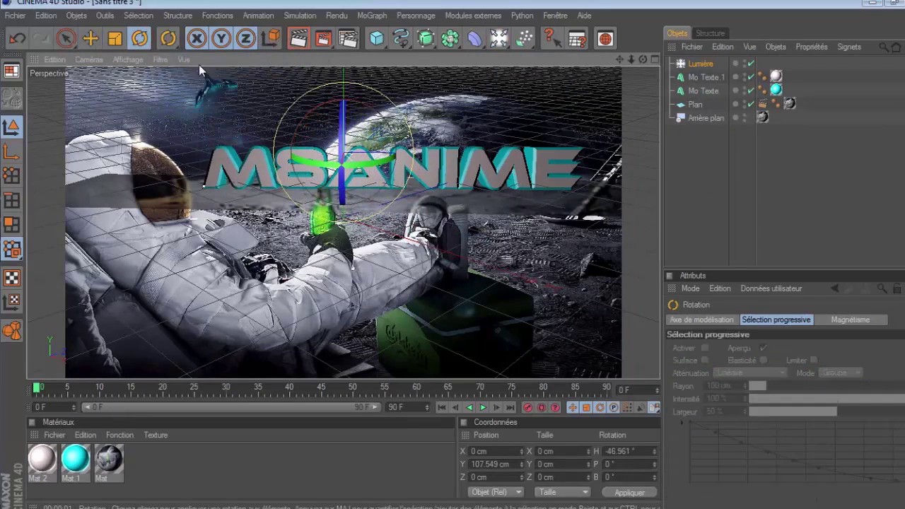
left_click(89, 38)
left_click_drag(342, 171, 351, 95)
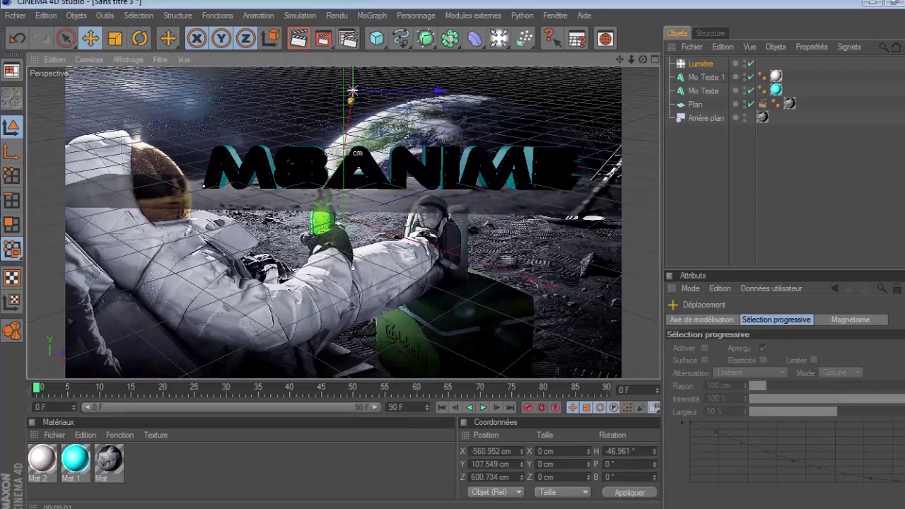
left_click_drag(351, 74, 466, 255)
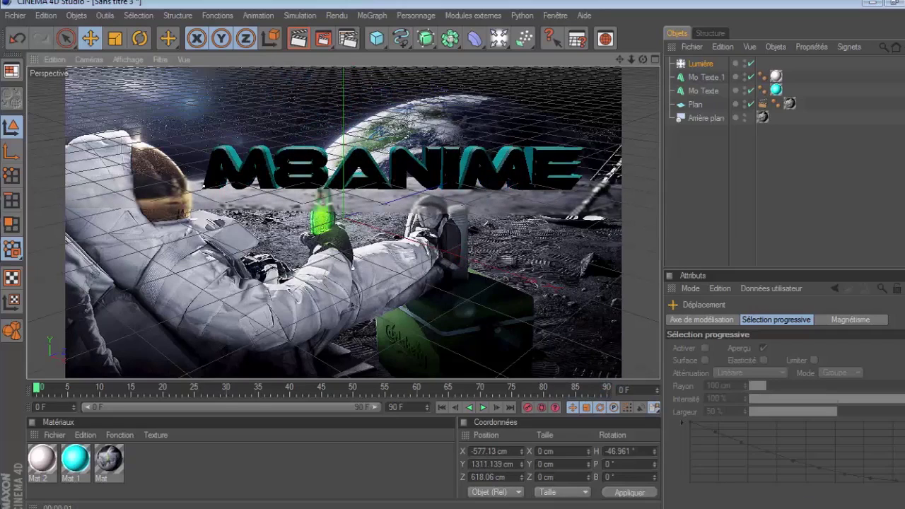
Set the light's shadows to Masques d'ombres (ombres diffuses).
left_click(699, 64)
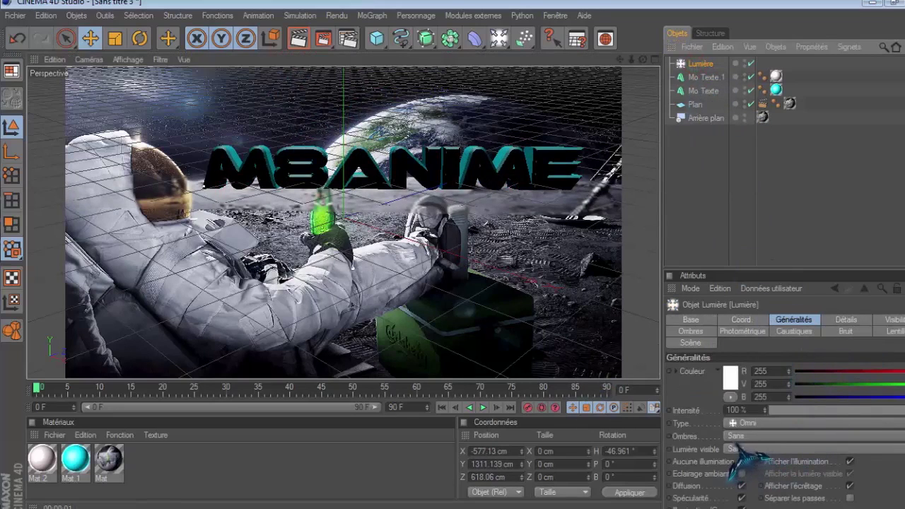
left_click(735, 436)
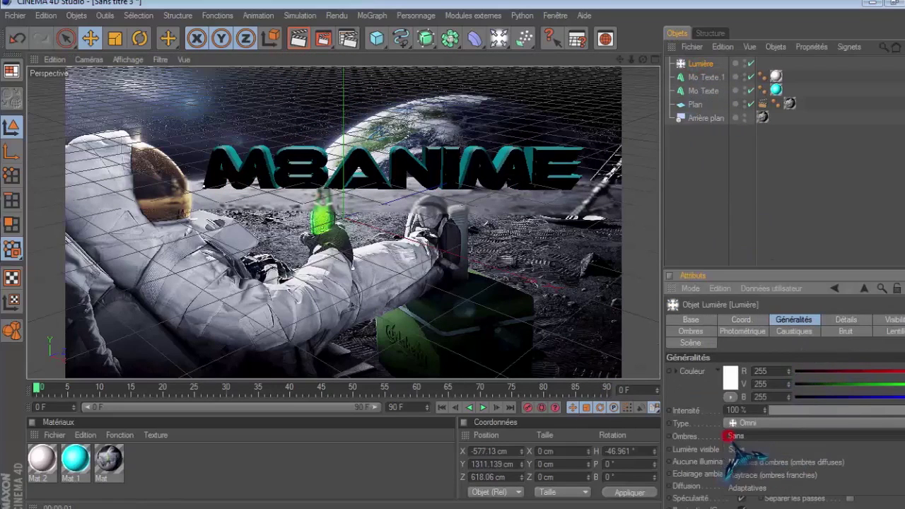
left_click(798, 463)
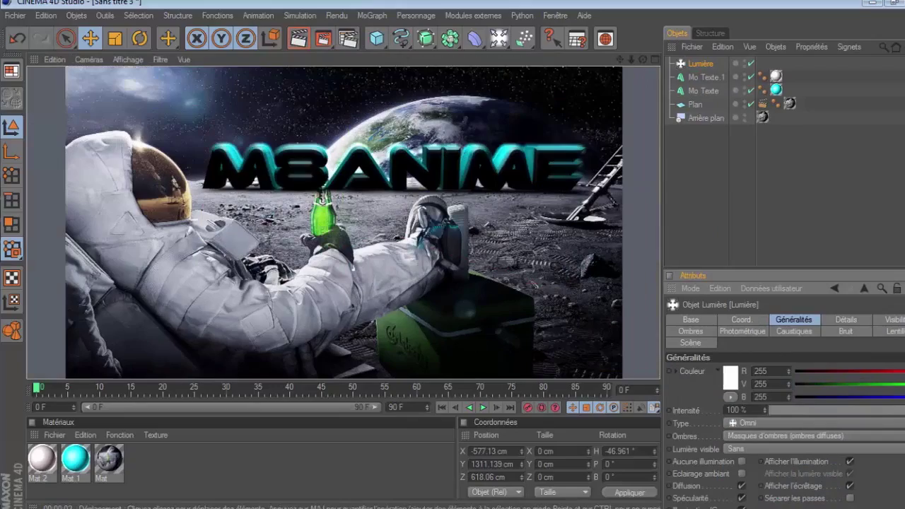
Move the light lower and farther behind the text, to about X -876, Y 558, Z 938 cm, and preview the render.
left_click(695, 104)
scroll(344, 223, "down", 15)
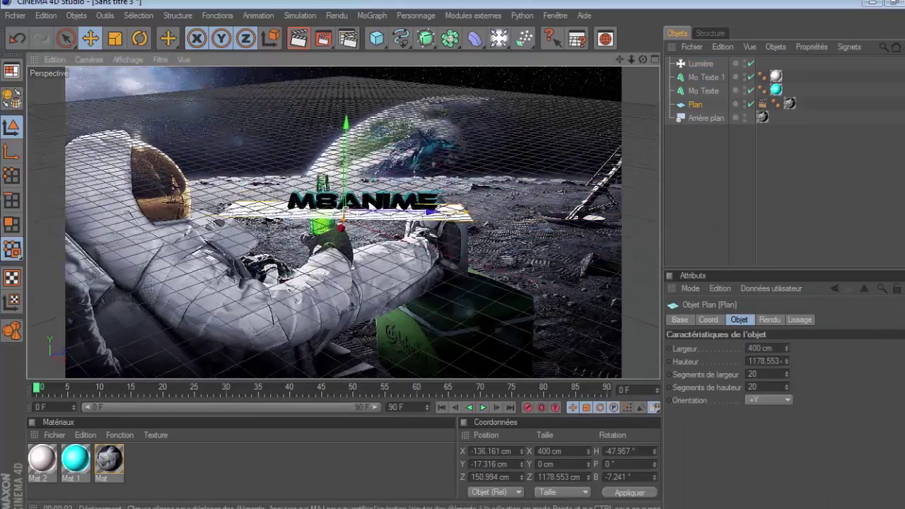
scroll(344, 222, "up", 6)
scroll(344, 223, "down", 1)
left_click(346, 80)
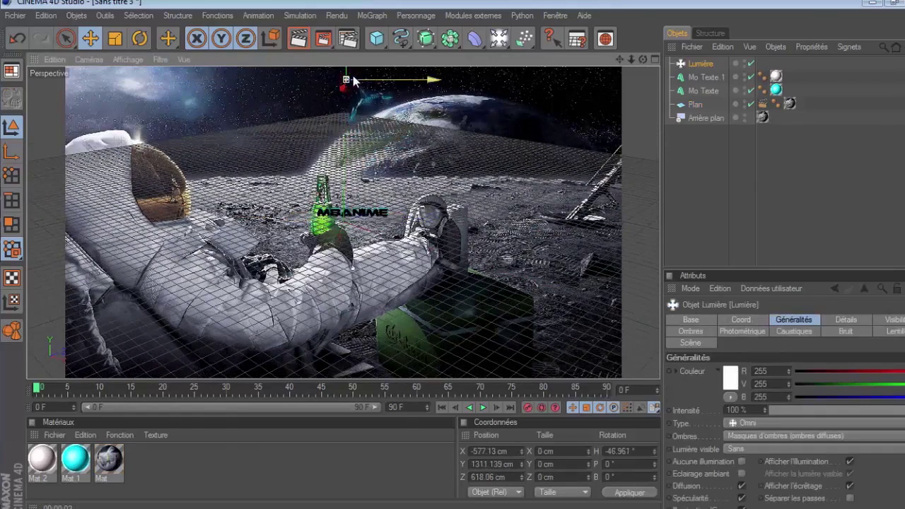
left_click_drag(349, 75, 347, 143)
scroll(356, 127, "down", 4)
scroll(355, 128, "up", 4)
scroll(356, 128, "up", 10)
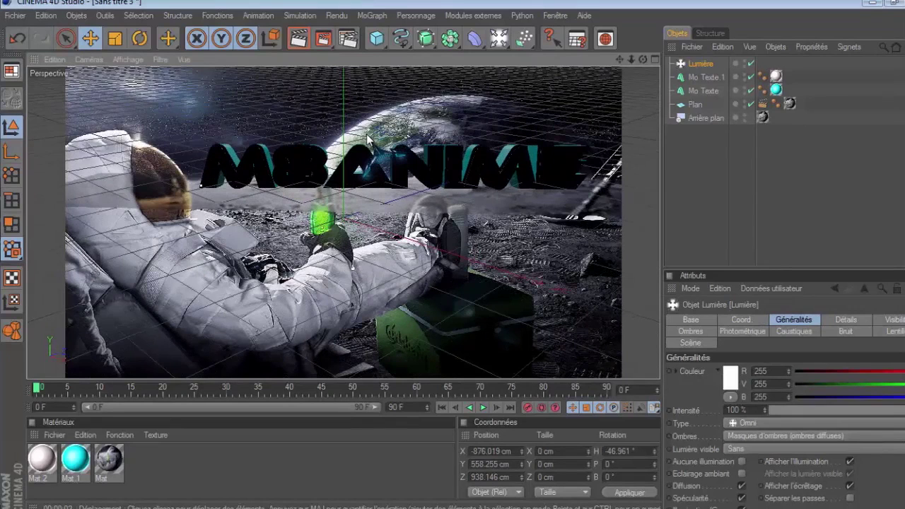
scroll(495, 174, "down", 2)
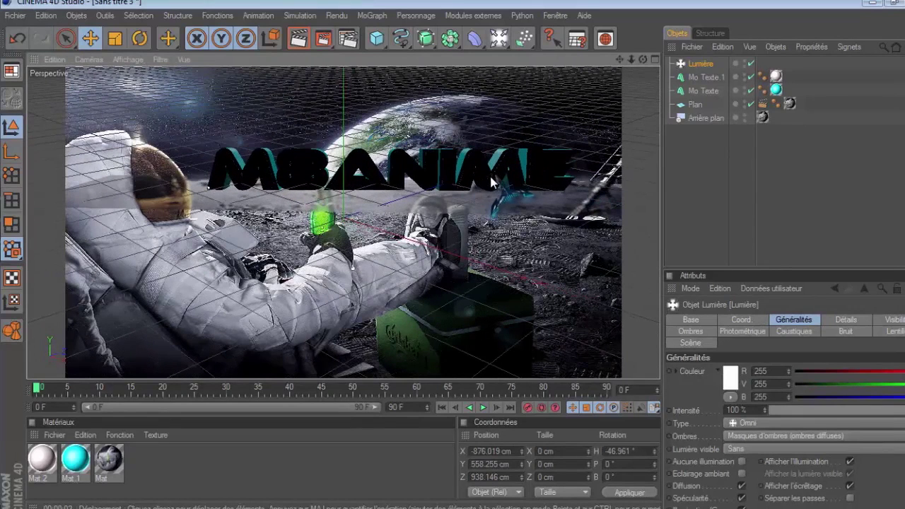
left_click(298, 39)
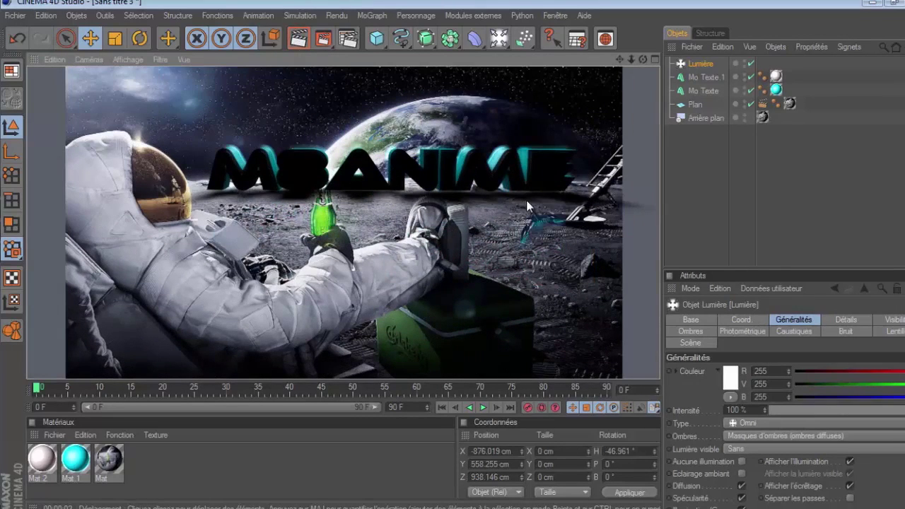
Move the light to about X -916, Y 158, Z 980 cm and preview the render.
left_click(505, 137)
left_click_drag(504, 137, 464, 244, "alt")
left_click(351, 74)
mouse_move(435, 137)
left_mouse_down()
mouse_move(464, 254)
mouse_move(337, 165)
mouse_move(346, 178)
mouse_move(355, 185)
mouse_move(315, 47)
left_mouse_up()
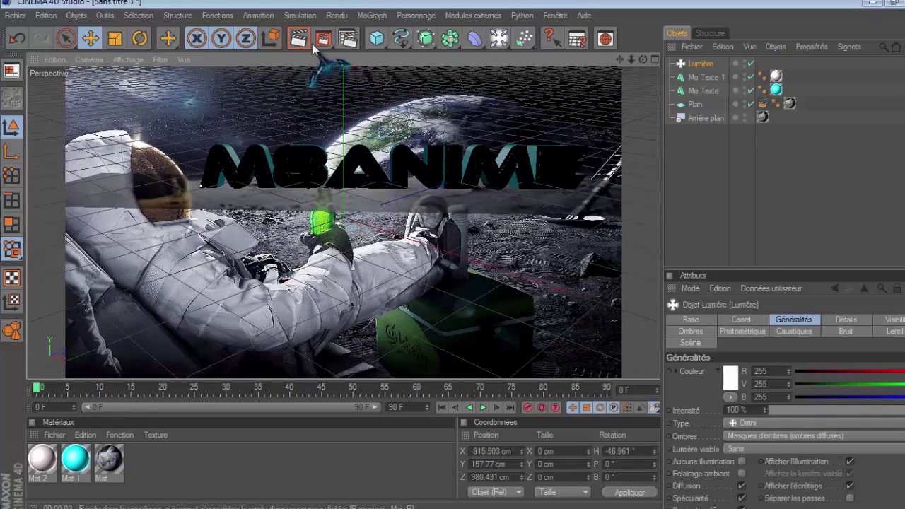
left_click(303, 42)
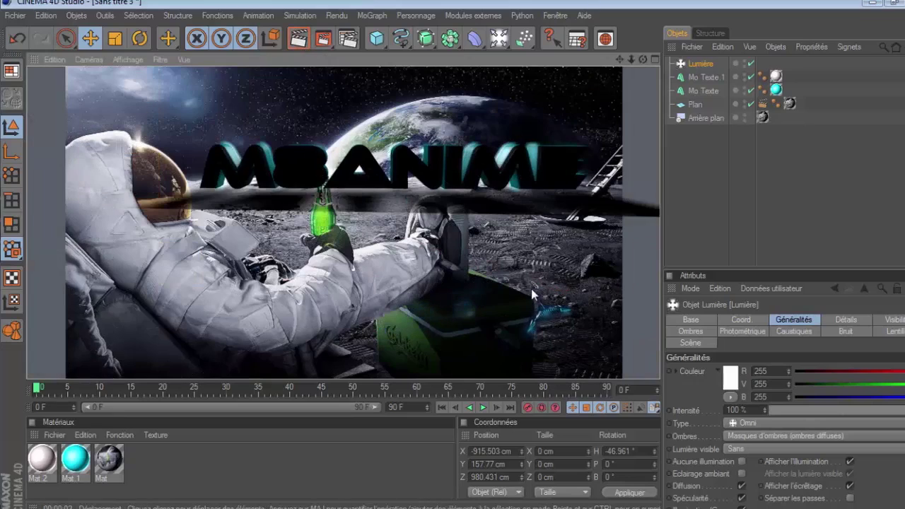
Raise the light to a height of about Y 465 cm and check the text's shadow in preview renders.
left_click(531, 288)
left_click(353, 89)
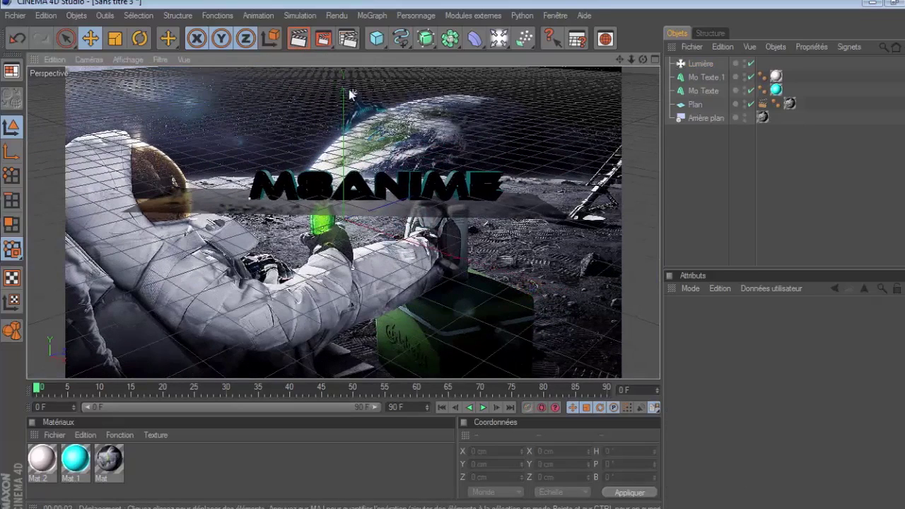
mouse_move(352, 92)
left_mouse_down()
mouse_move(375, 219)
mouse_move(378, 212)
mouse_move(368, 226)
mouse_move(312, 55)
left_mouse_up()
left_click(299, 40)
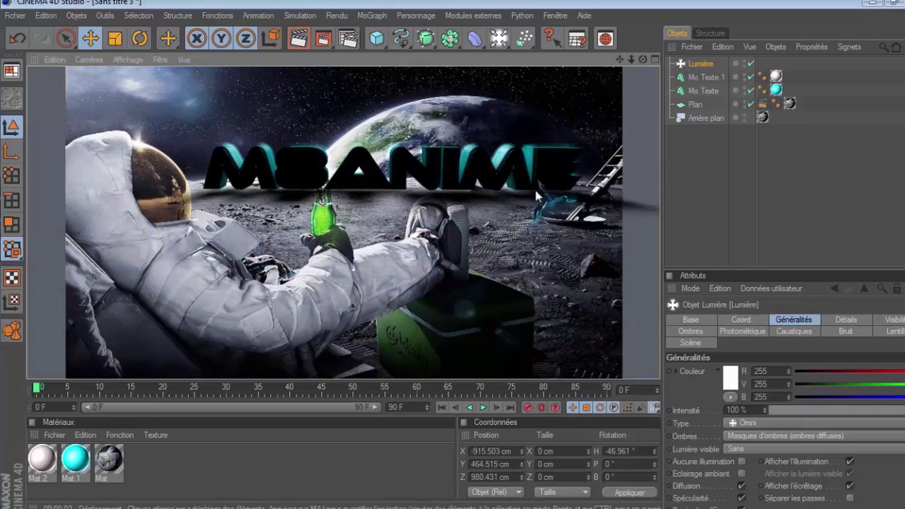
left_click(464, 254)
left_click(406, 170)
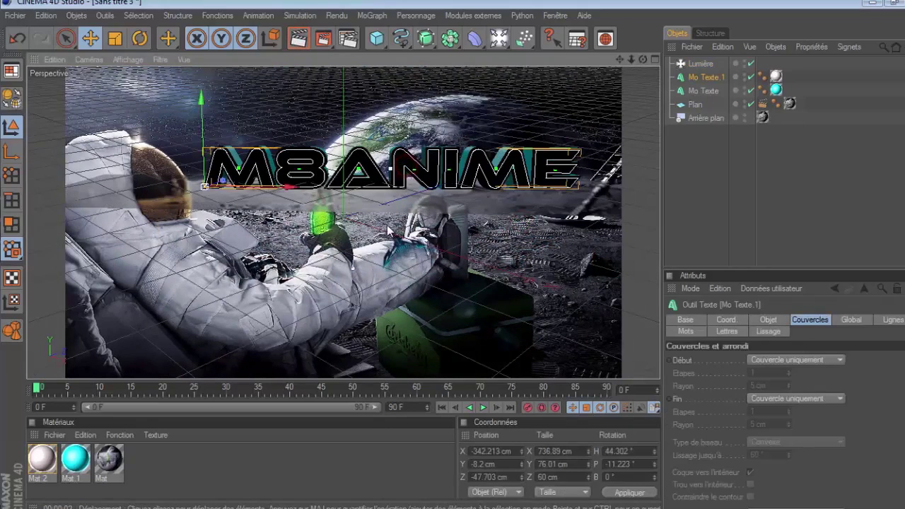
left_click(534, 272)
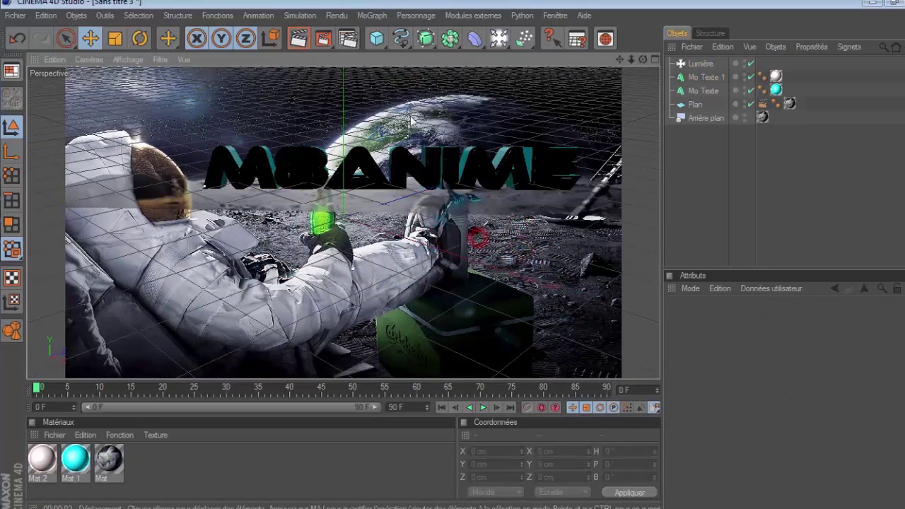
left_click(298, 38)
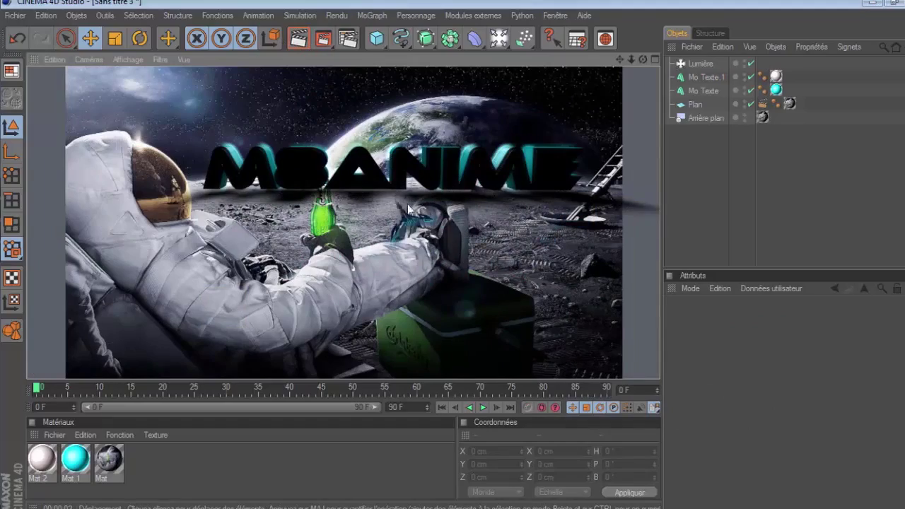
Lower the light to a height of about Y 241 cm and preview the render.
left_click(463, 165)
scroll(382, 120, "down", 4)
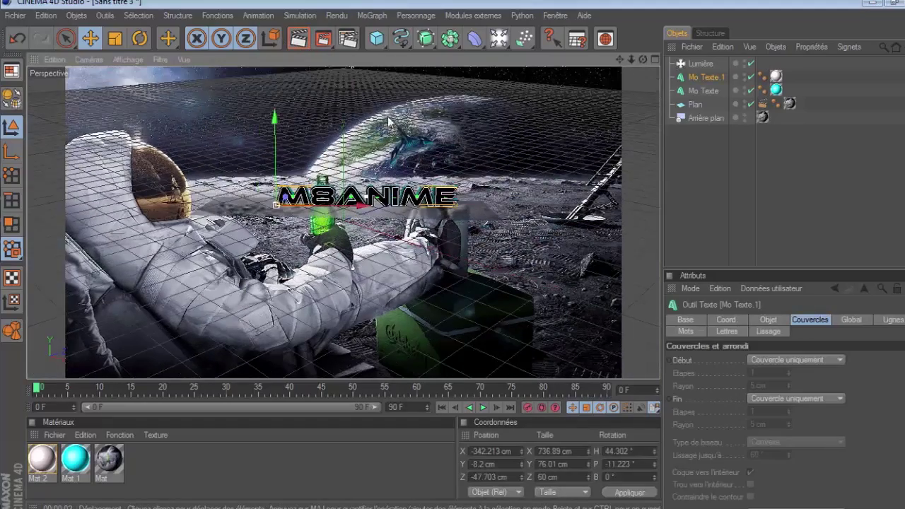
left_click(349, 86)
left_click_drag(350, 86, 350, 101)
scroll(392, 163, "up", 5)
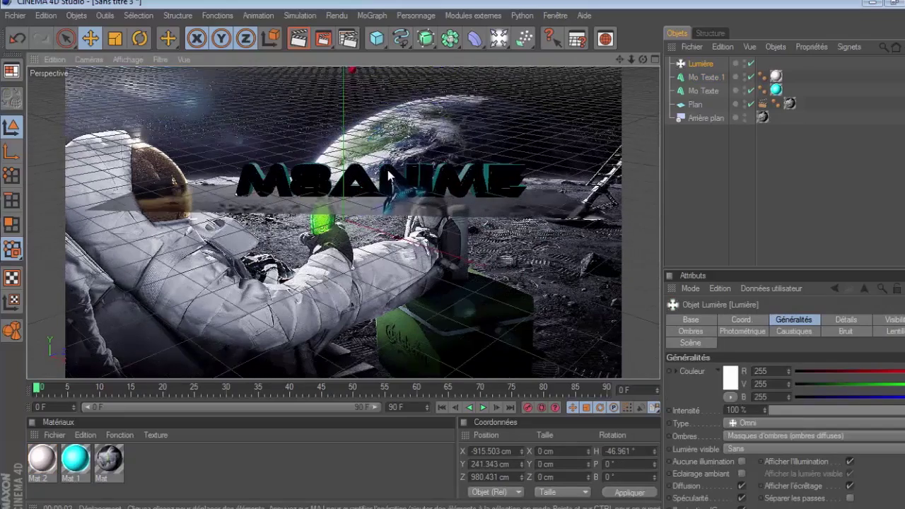
left_click(306, 44)
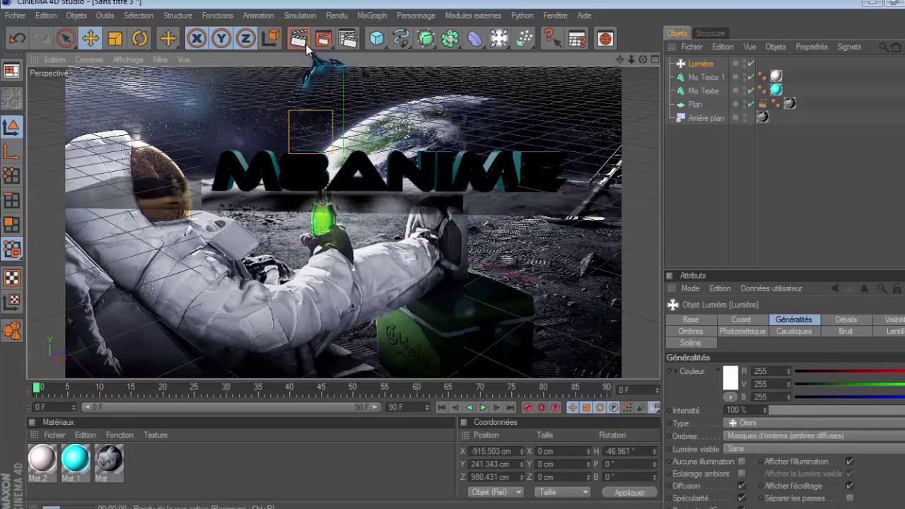
left_click(464, 258)
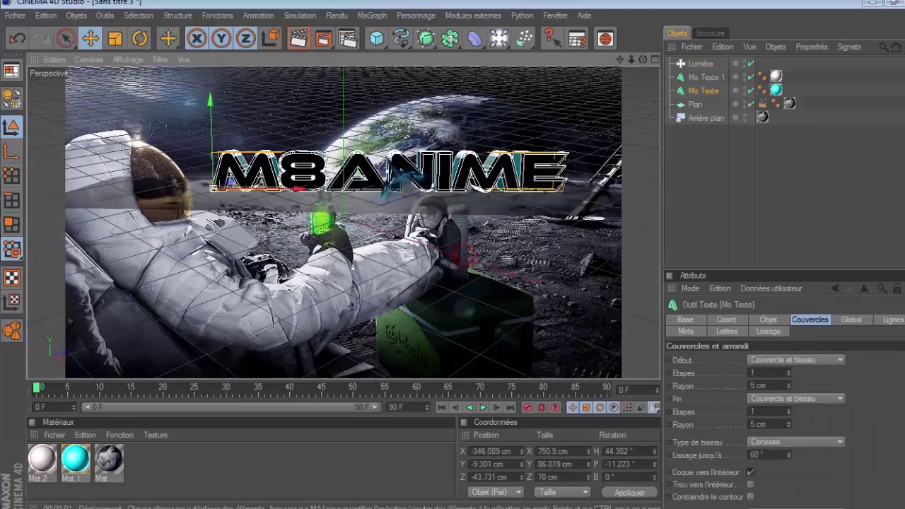
left_click(292, 41)
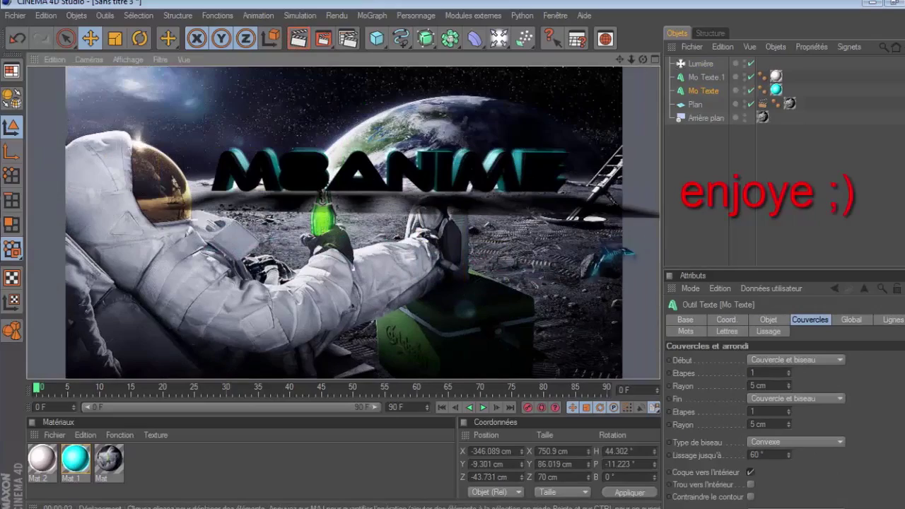
Raise the light to a height of about Y 423 cm and preview the render.
left_click(593, 245)
scroll(450, 186, "down", 4)
left_click(353, 82)
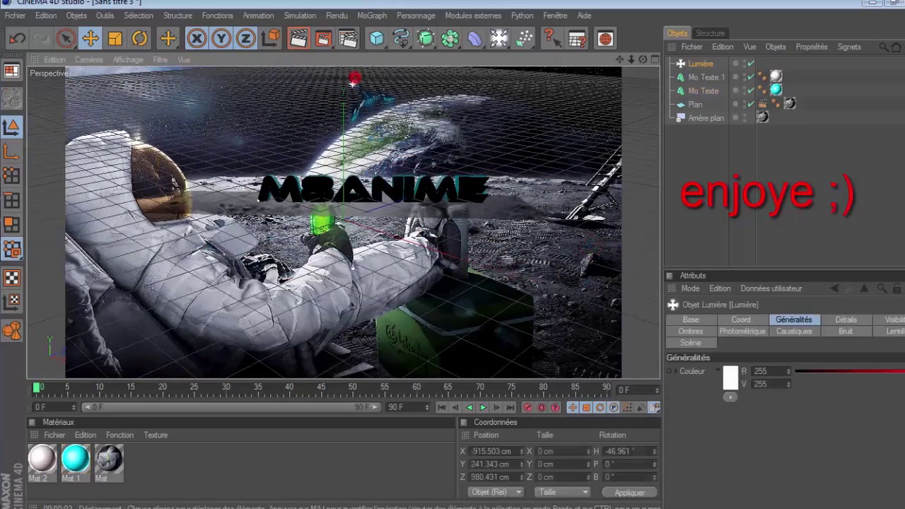
left_click_drag(353, 77, 358, 186)
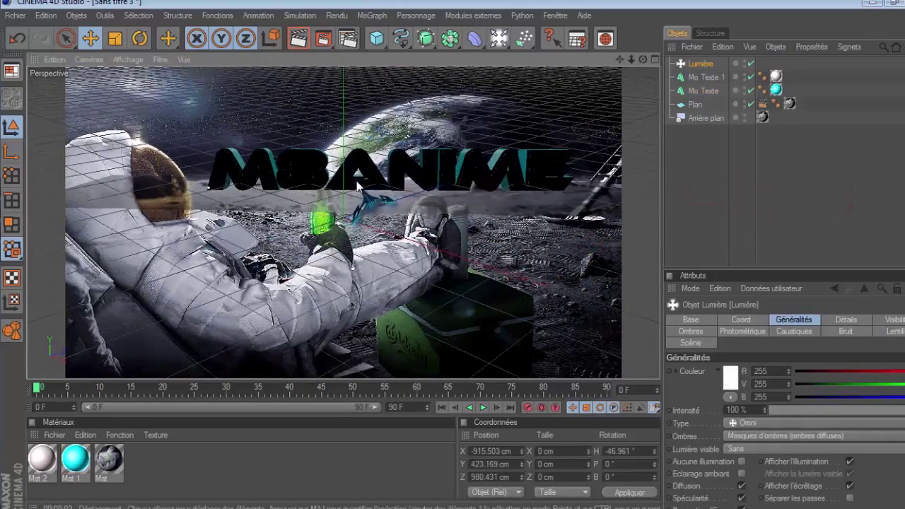
left_click(298, 40)
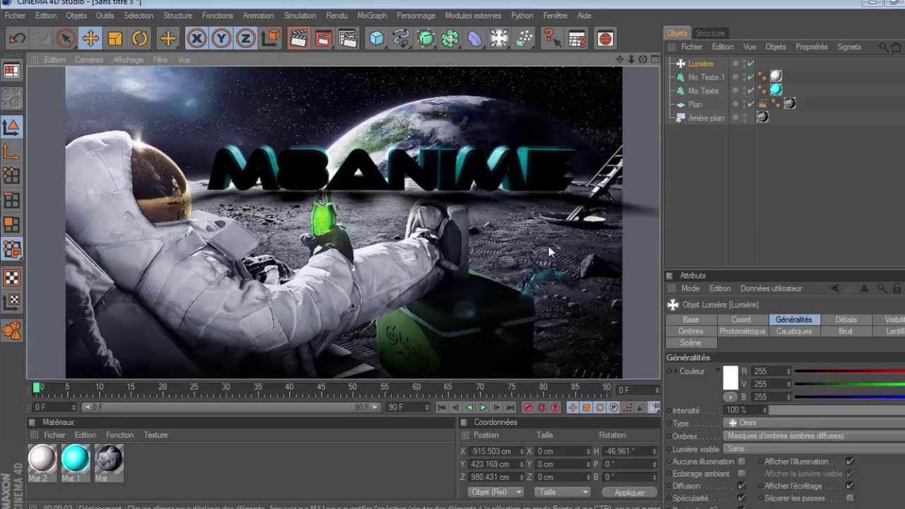
Add a second omni light, raise it to a height of about Y 57 cm and preview the render.
left_click(562, 276)
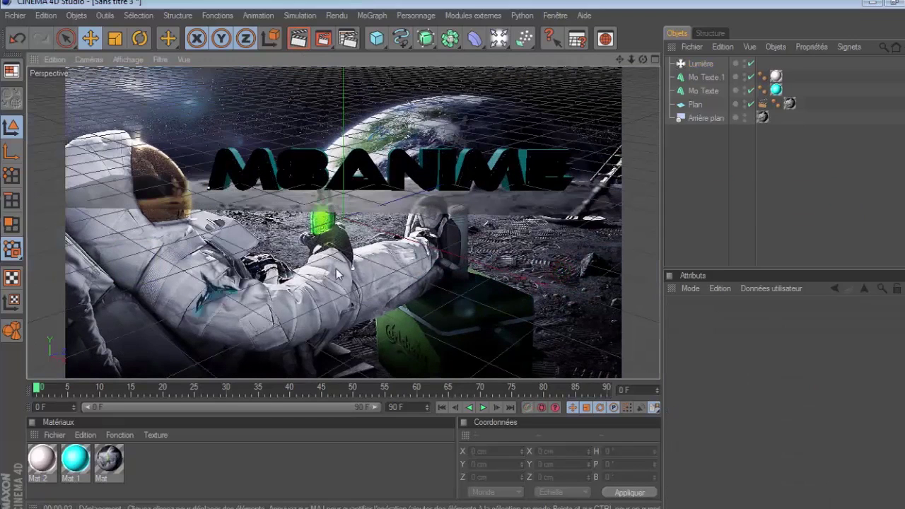
left_click(498, 39)
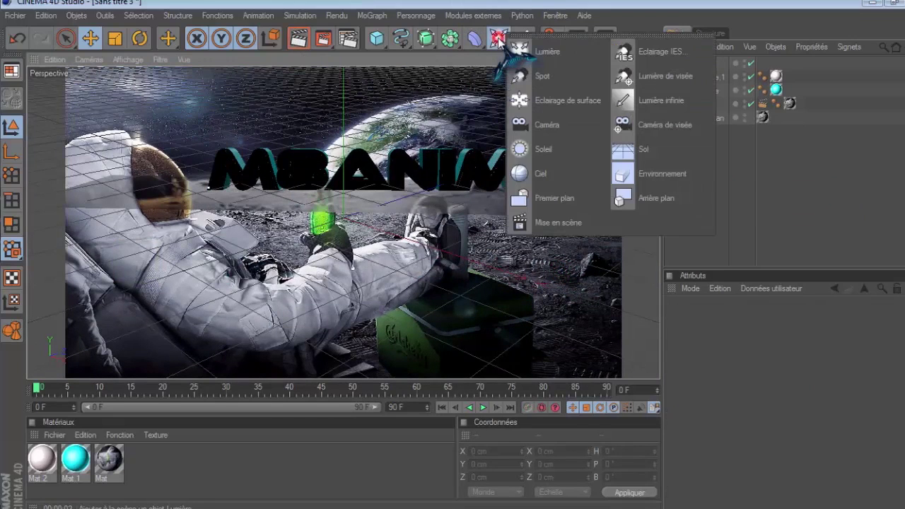
left_click(527, 51)
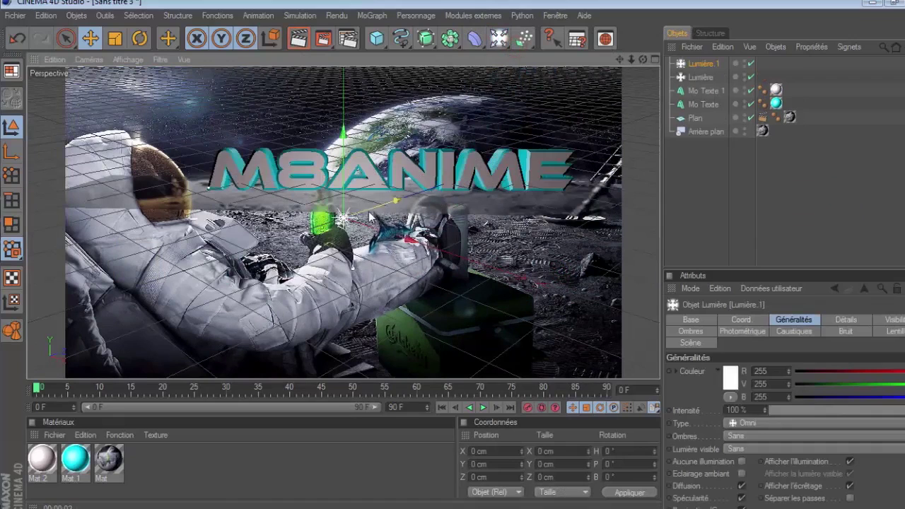
left_click_drag(345, 201, 467, 259)
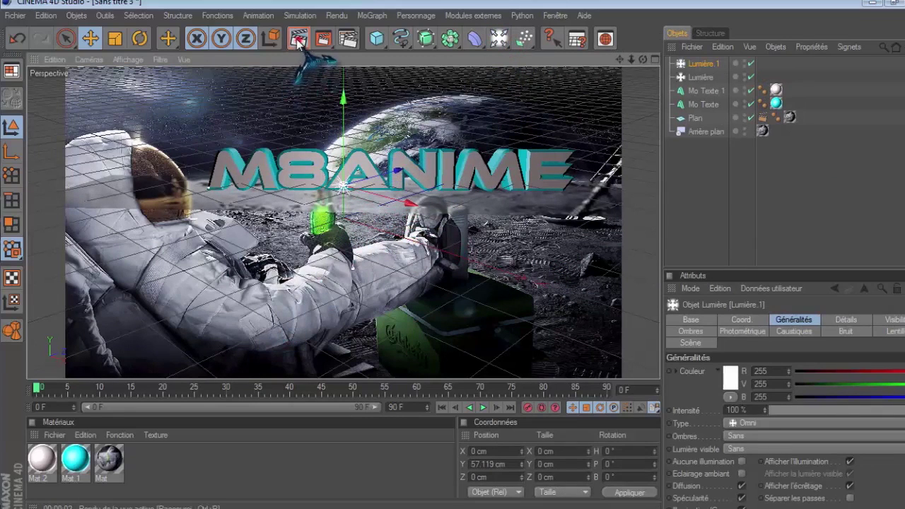
key("ctrl+r")
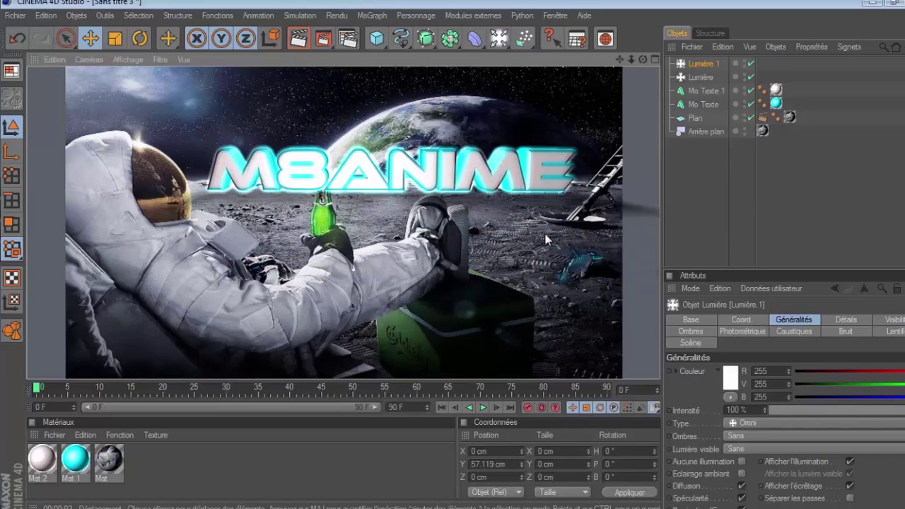
left_click_drag(535, 234, 523, 244)
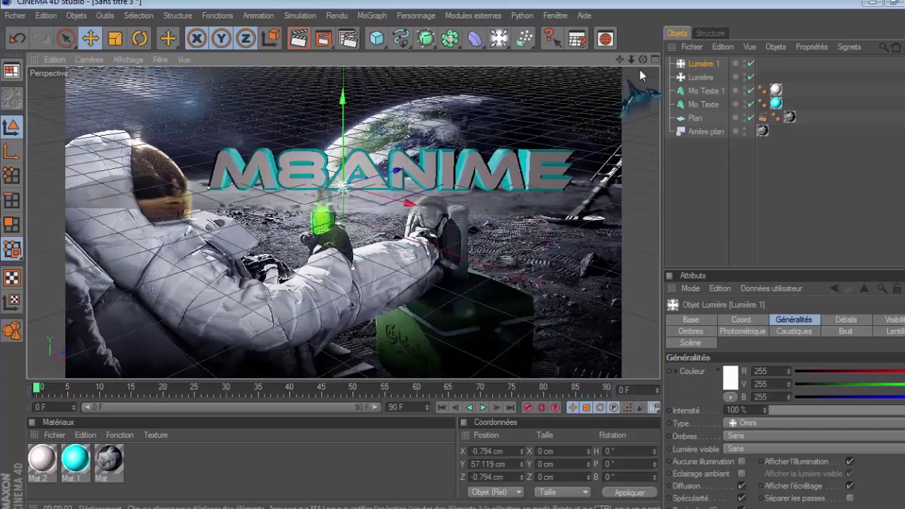
Lower the first light to a height of about Y 326 cm.
left_click(687, 74)
scroll(407, 102, "down", 5)
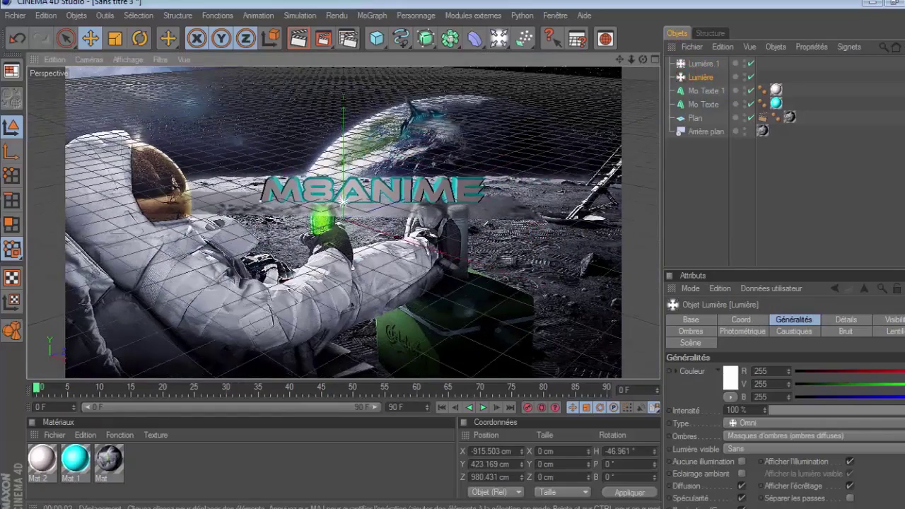
scroll(407, 103, "down", 3)
scroll(407, 103, "down", 4)
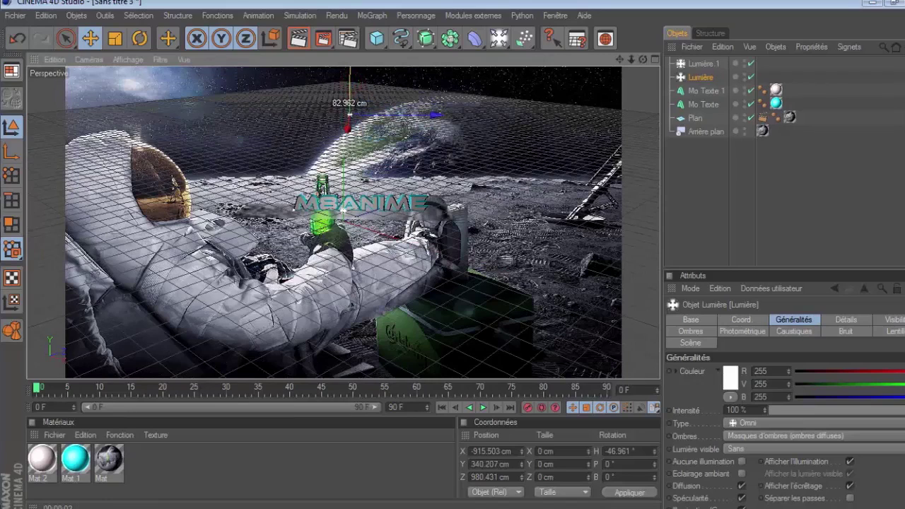
Browse the lens glow presets for the first light and set the glow to Par défaut.
left_click(893, 331)
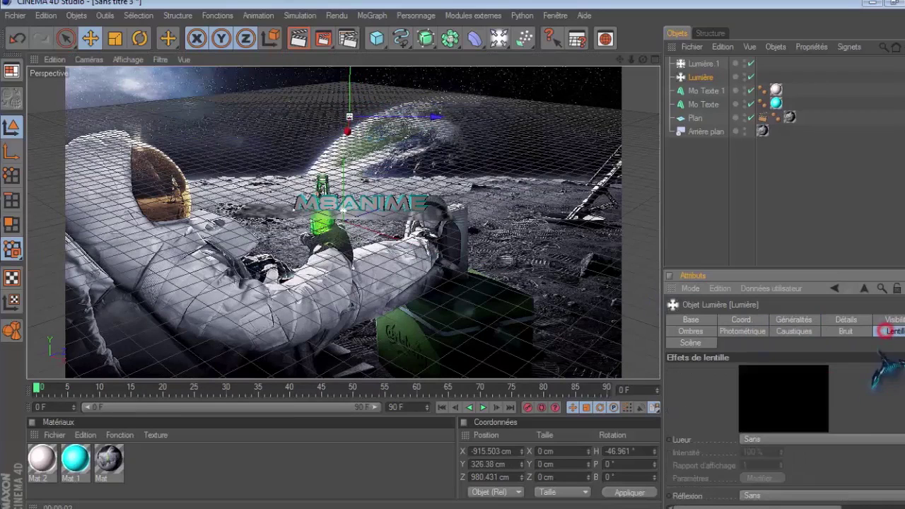
left_click(820, 439)
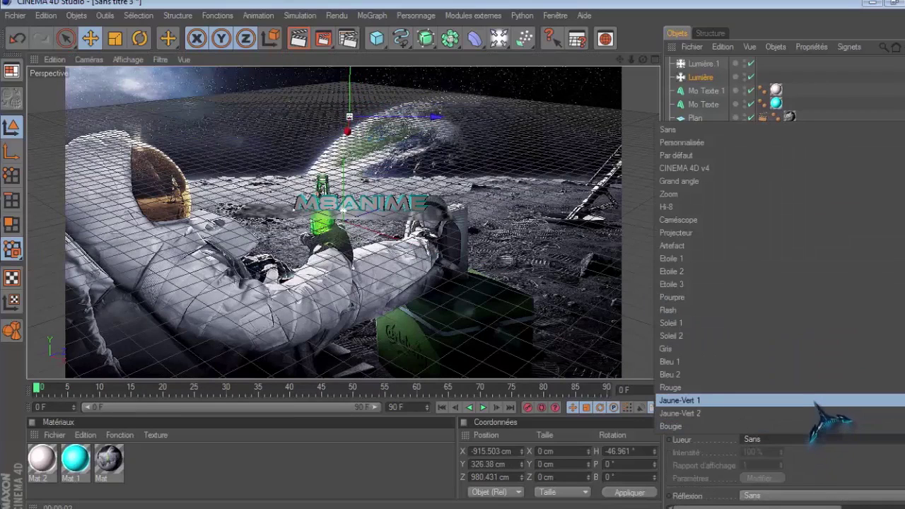
left_click(813, 400)
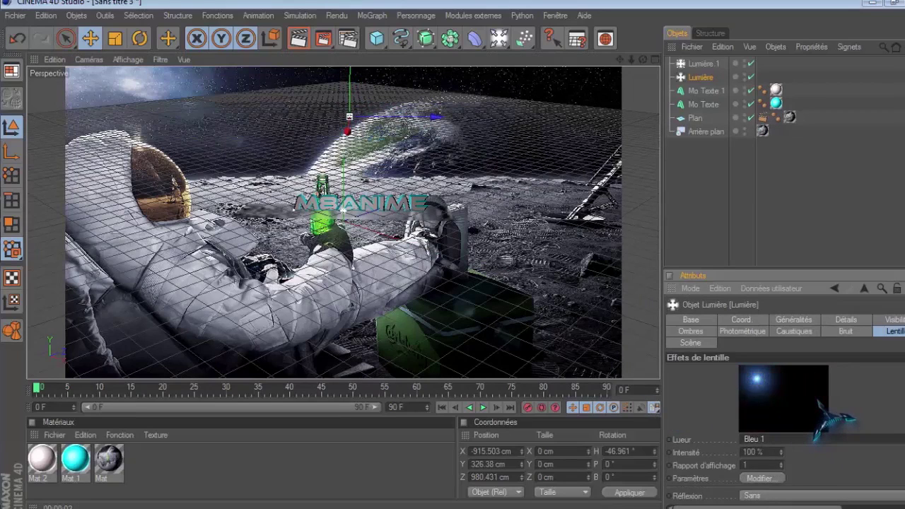
key("Up")
key("Up")
key("Up")
key("Up")
key("Up")
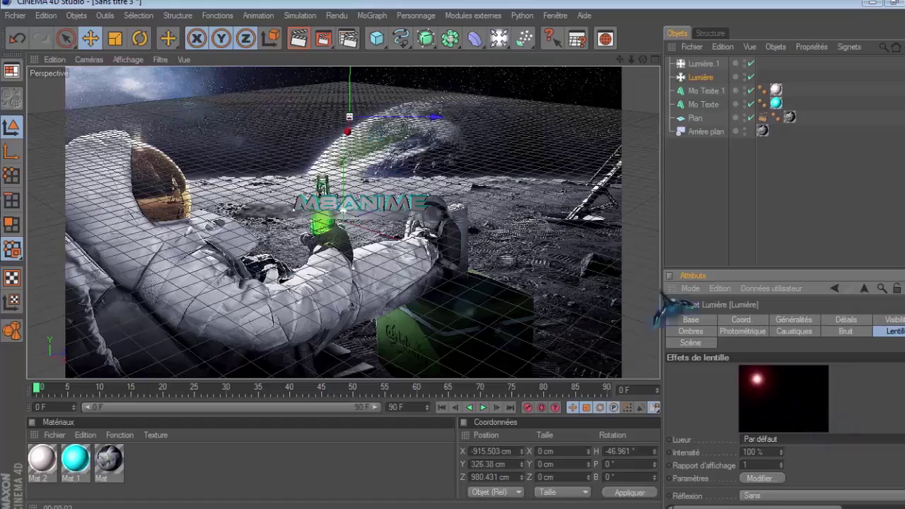
Shift the first light sideways to about X -1359, Z 566 cm and preview the render.
scroll(328, 300, "up", 12)
scroll(328, 300, "down", 2)
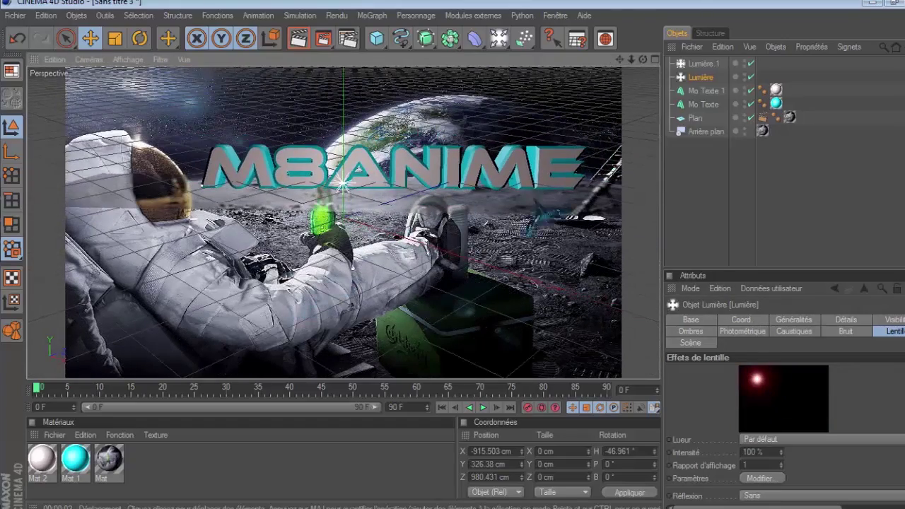
scroll(379, 168, "down", 4)
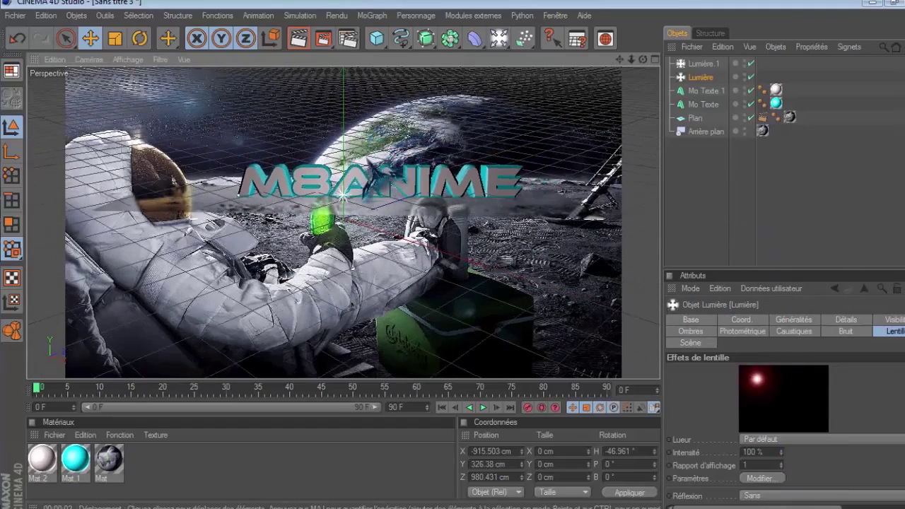
scroll(368, 163, "down", 4)
left_click_drag(379, 86, 281, 87)
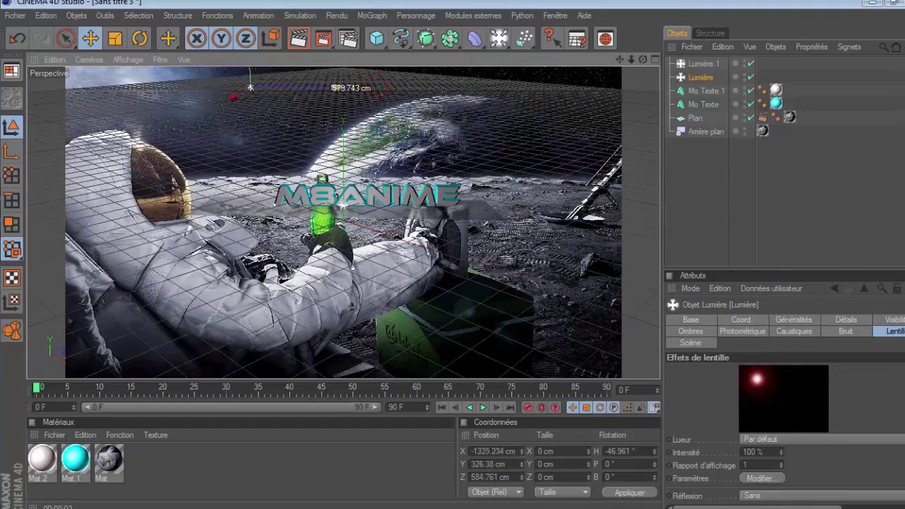
scroll(495, 269, "up", 5)
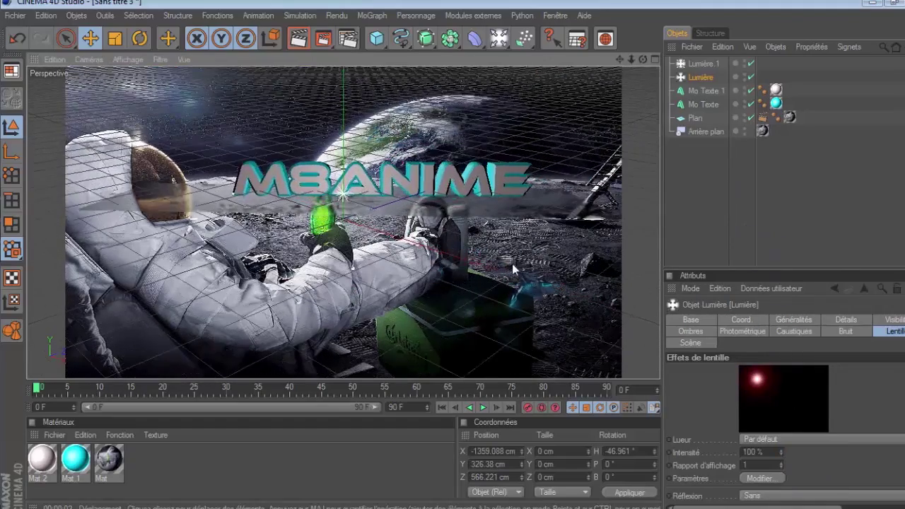
scroll(512, 264, "up", 2)
left_click(298, 38)
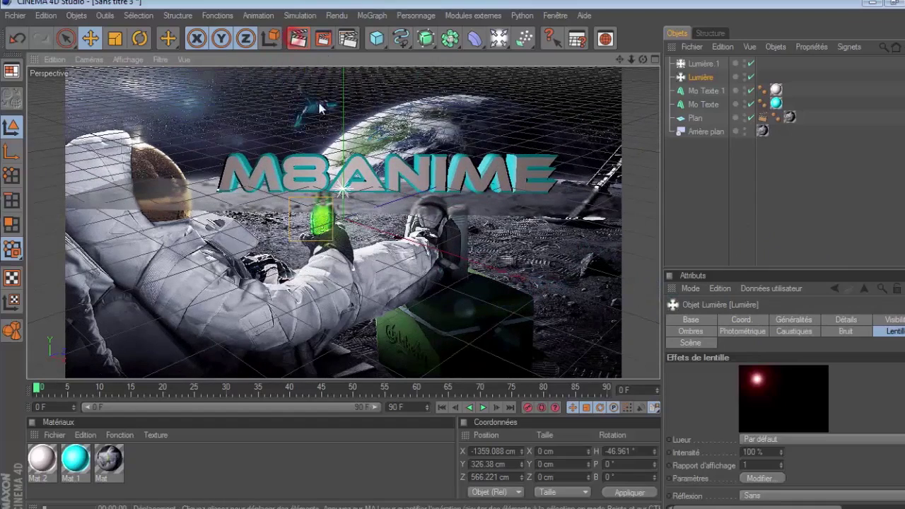
left_click(547, 281)
Lower the first light to about X -1355, Y 170, Z 562 cm and preview the render.
scroll(230, 132, "down", 6)
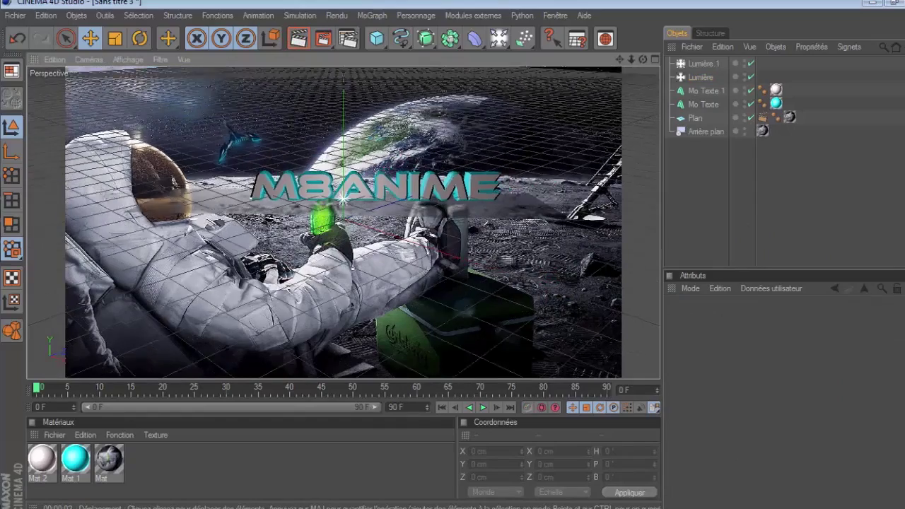
left_click(239, 75)
left_click(240, 76)
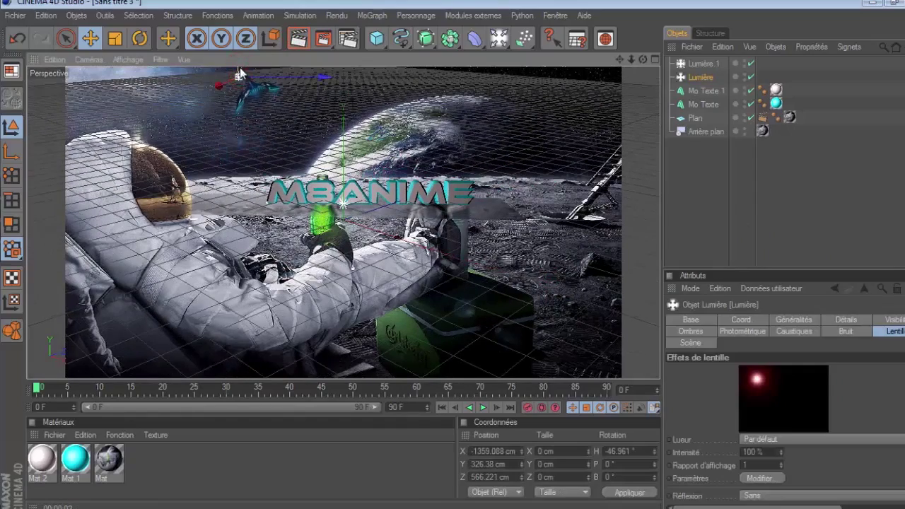
left_click_drag(464, 260, 465, 277)
scroll(323, 190, "up", 4)
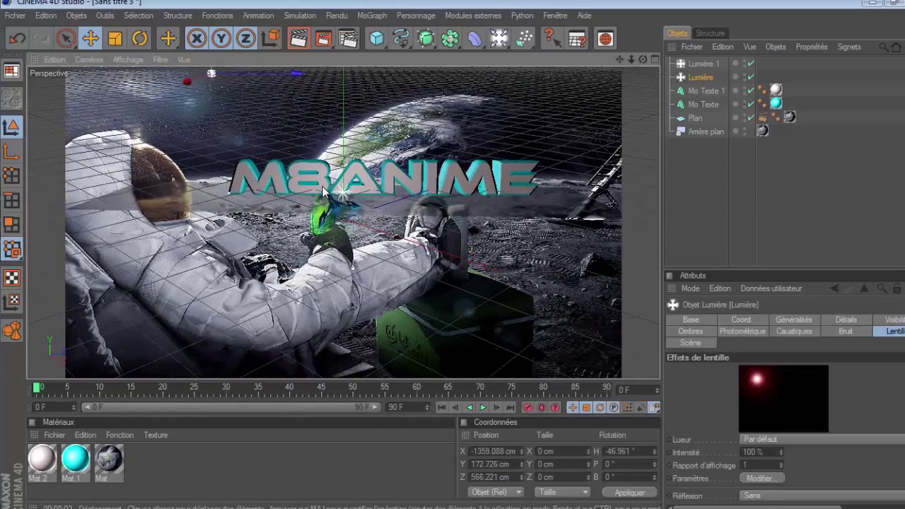
scroll(324, 186, "up", 1)
left_click_drag(193, 72, 191, 72)
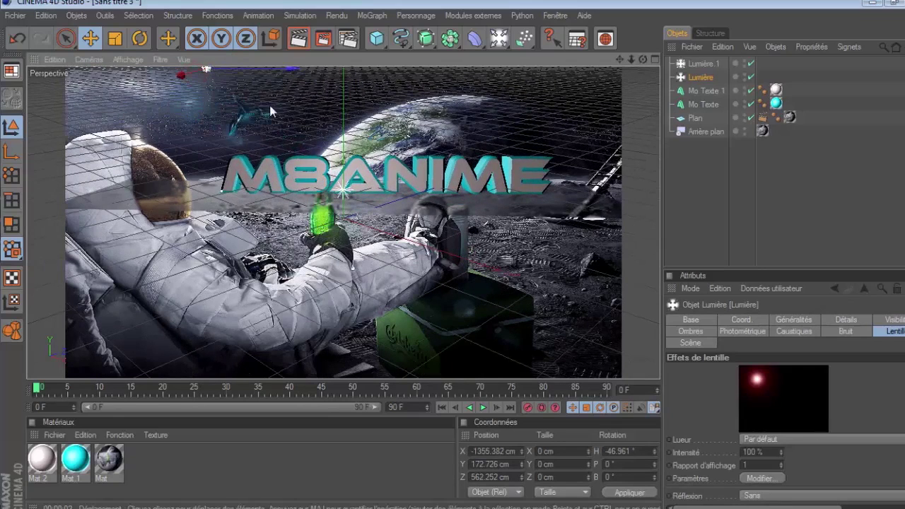
left_click(299, 40)
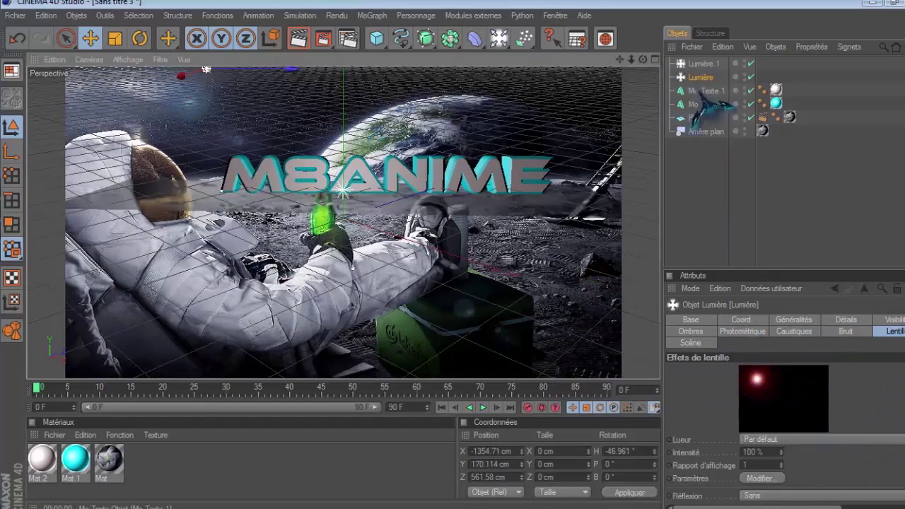
Set the first light's lens glow to Soleil 1 and preview the render.
left_click(697, 76)
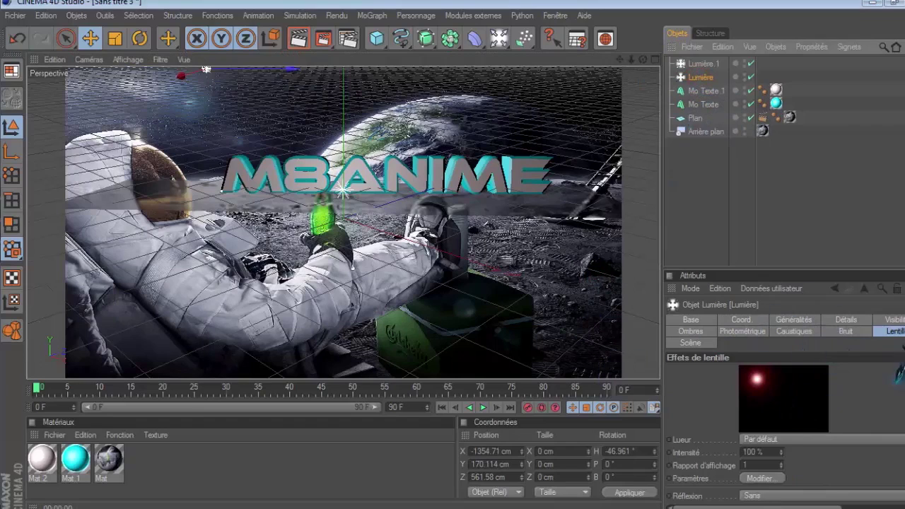
left_click(902, 332)
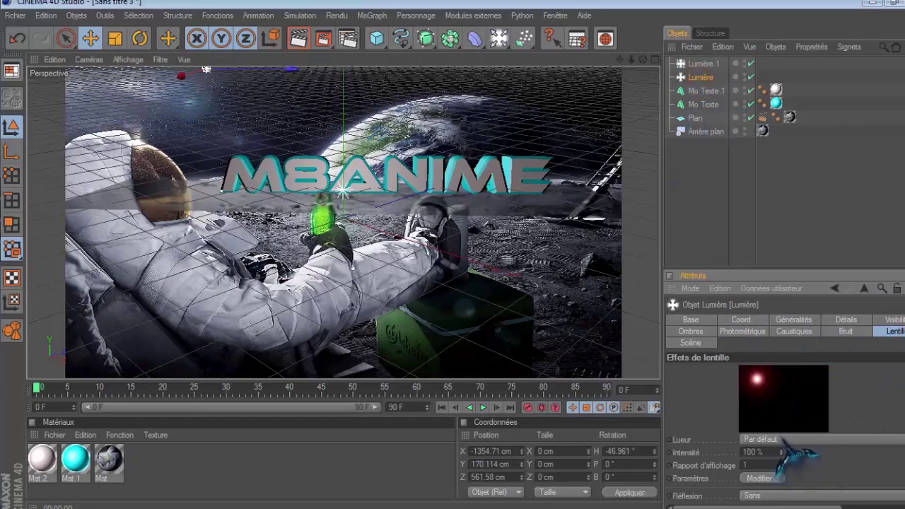
left_click(762, 440)
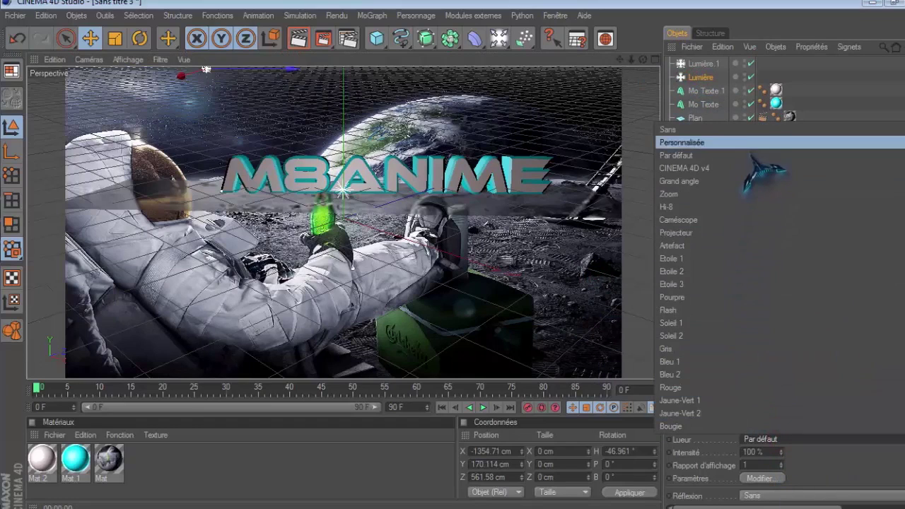
left_click(741, 230)
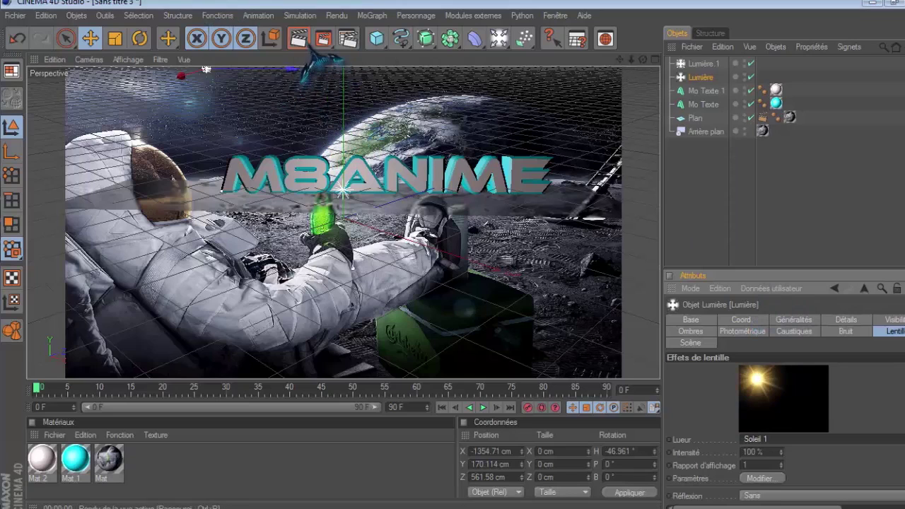
left_click(298, 39)
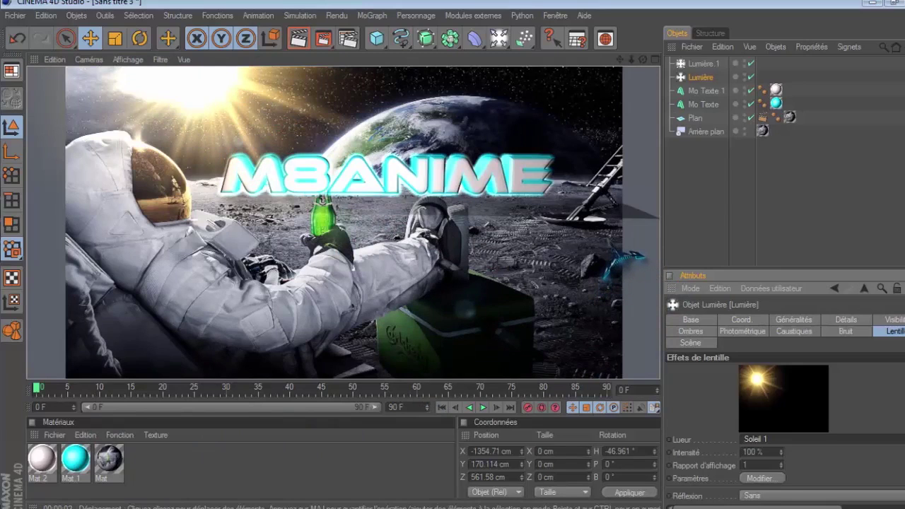
left_click(629, 256)
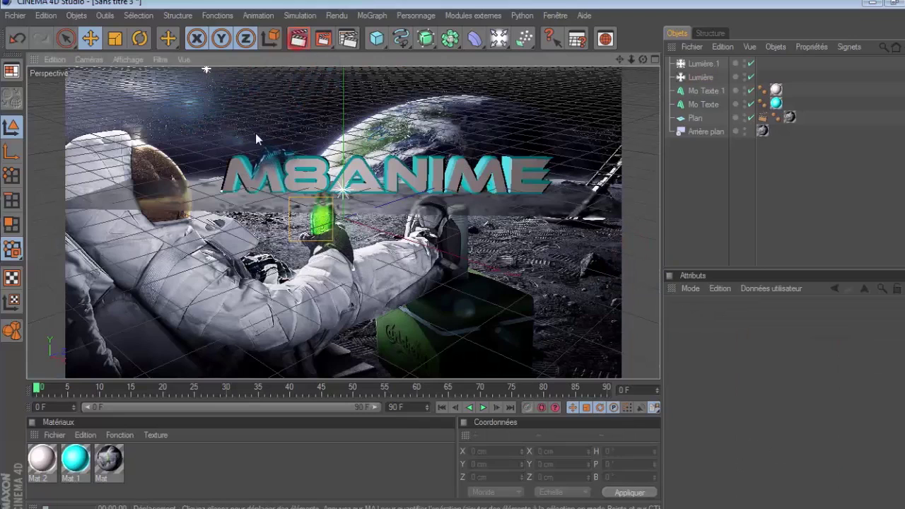
key("ctrl+r")
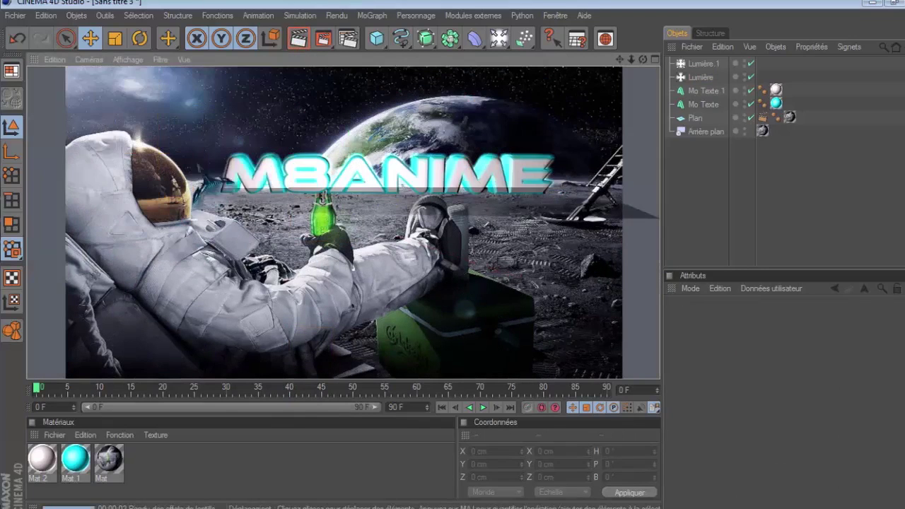
Try the Rouge lens glow on the first light and preview the render.
left_click(700, 77)
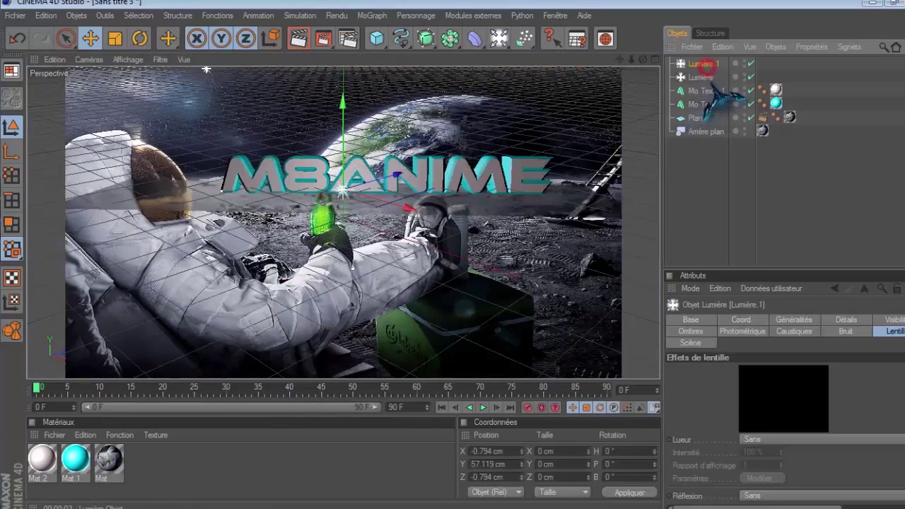
left_click(830, 435)
left_click(750, 388)
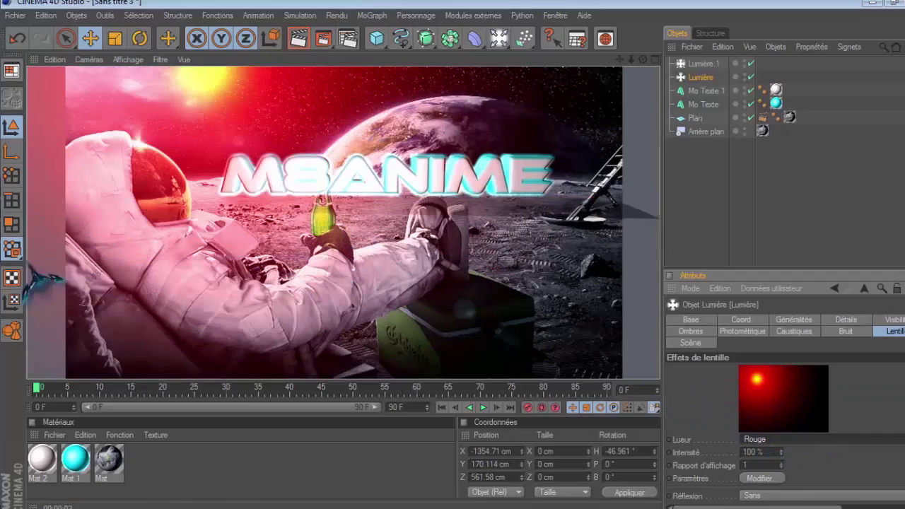
Go through the first light's lens glow presets, including Etoile 3, Par défaut and Zoom, and settle on Soleil 1.
left_click(801, 438)
left_click(700, 218)
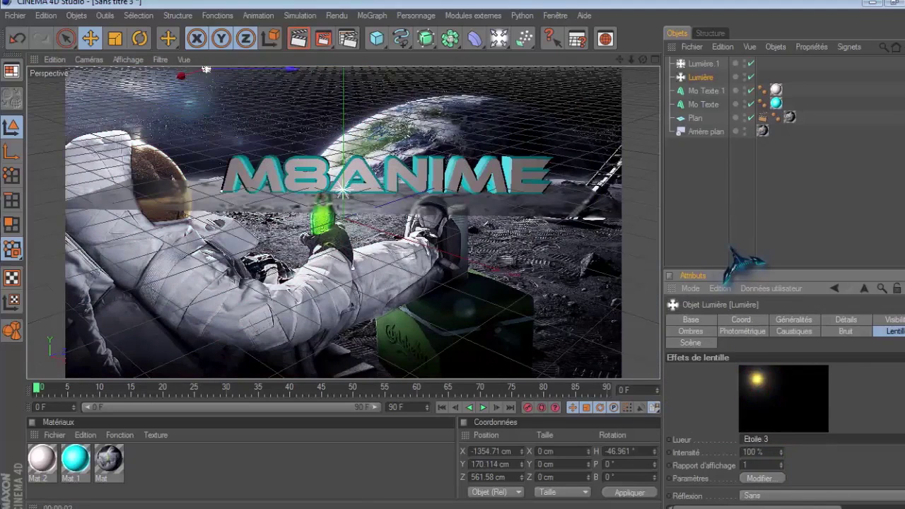
key("Up")
key("Up")
key("Up")
key("Up")
key("Up")
key("Up")
key("Up")
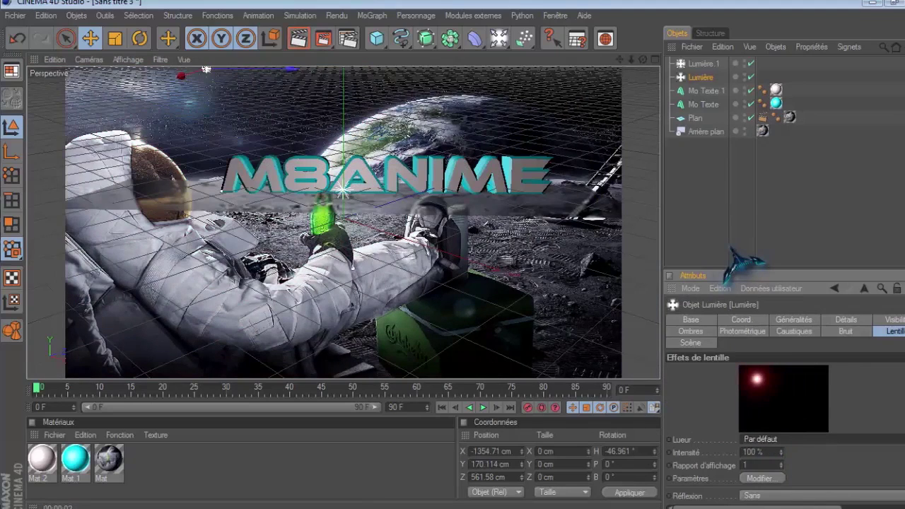
key("Down")
key("Down")
key("Down")
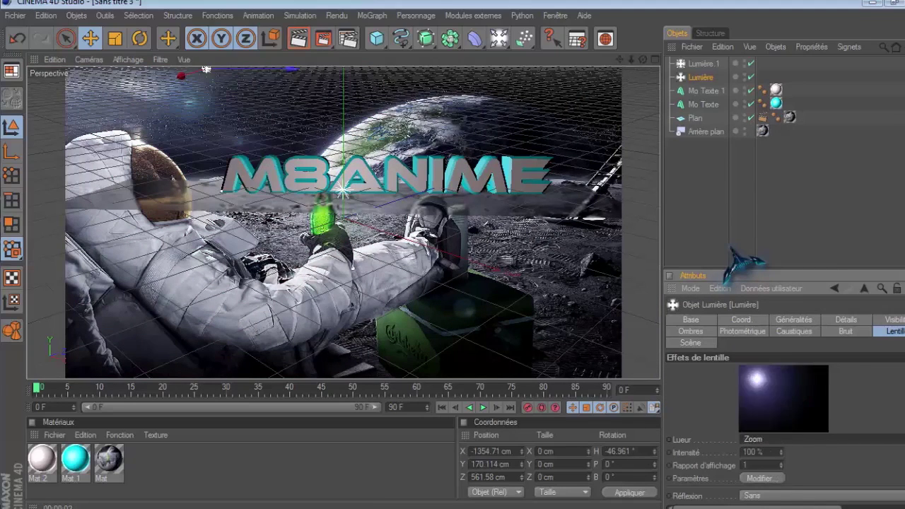
key("Down")
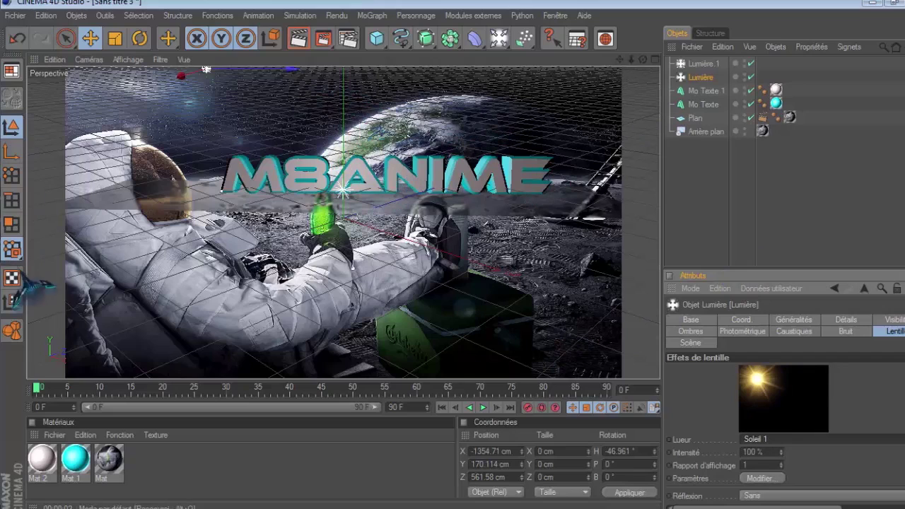
Render the finished scene in the picture viewer.
mouse_move(15, 133)
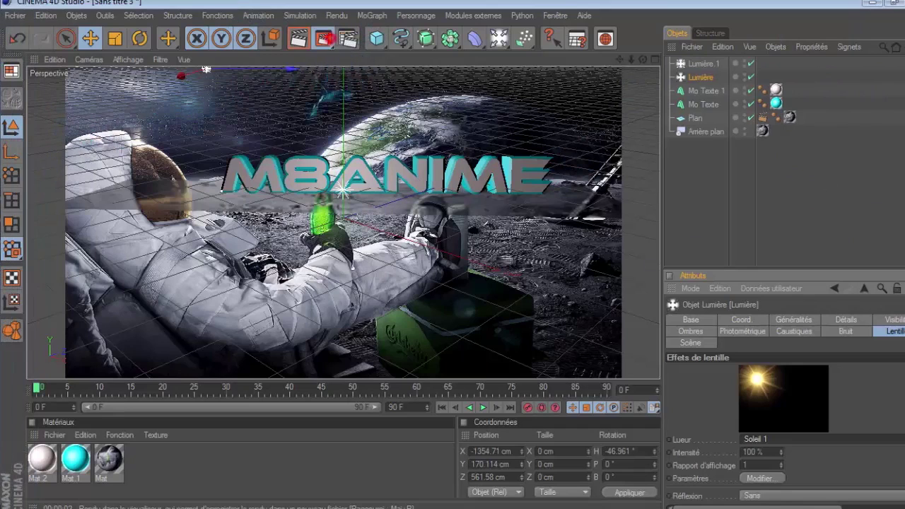
left_click(325, 38)
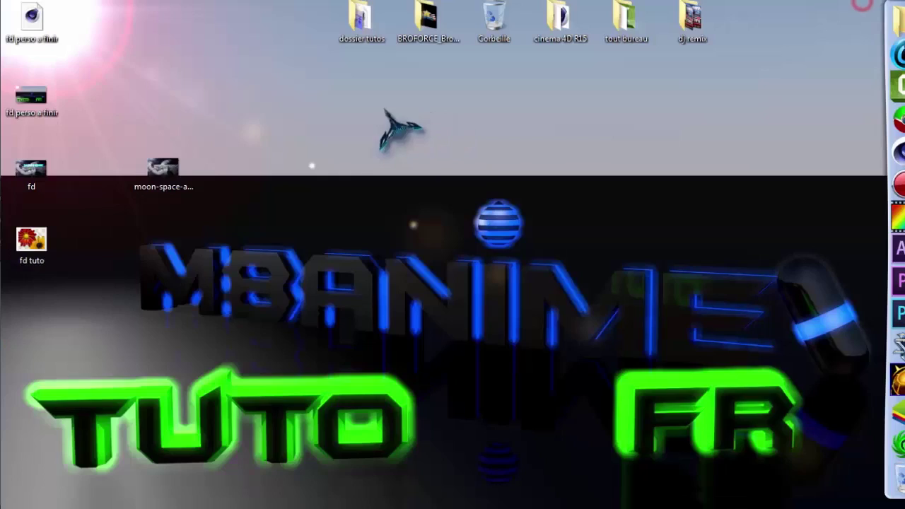
On the desktop, move the fd tuto image file to a free spot below the moon-space picture.
left_click_drag(39, 244, 169, 314)
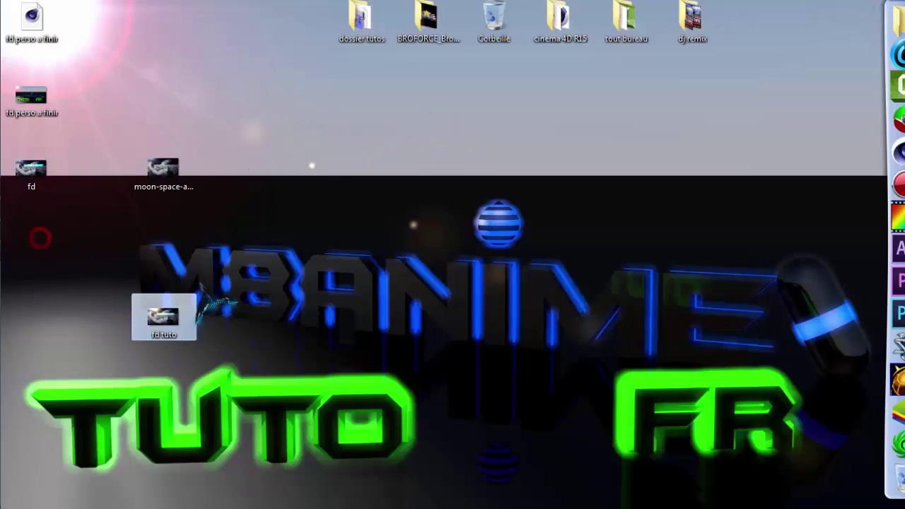
right_click(185, 319)
left_click(271, 141)
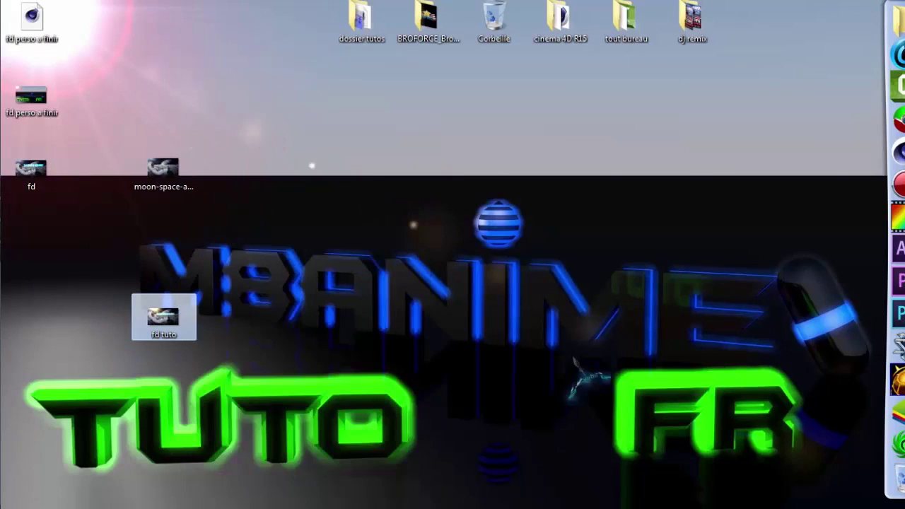